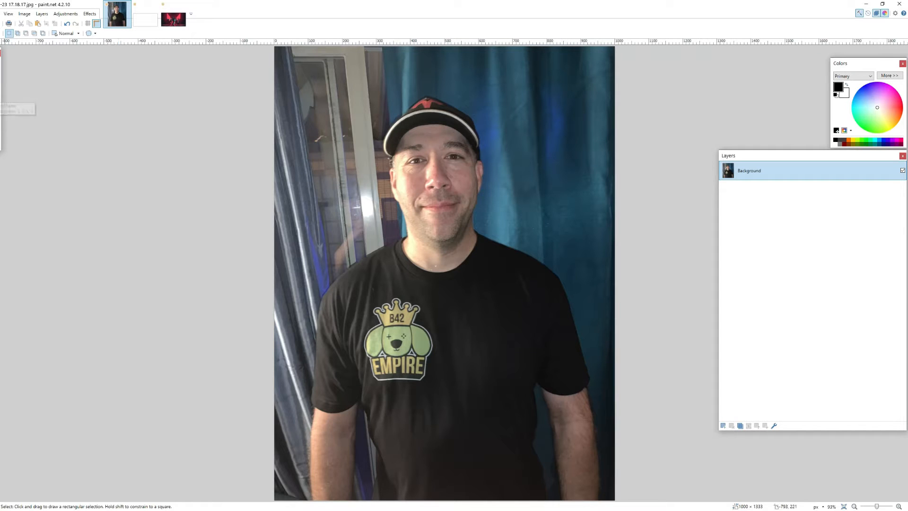
Select the blue curtain beside the man's cap by colour similarity with the Magic Wand.
click(0, 95)
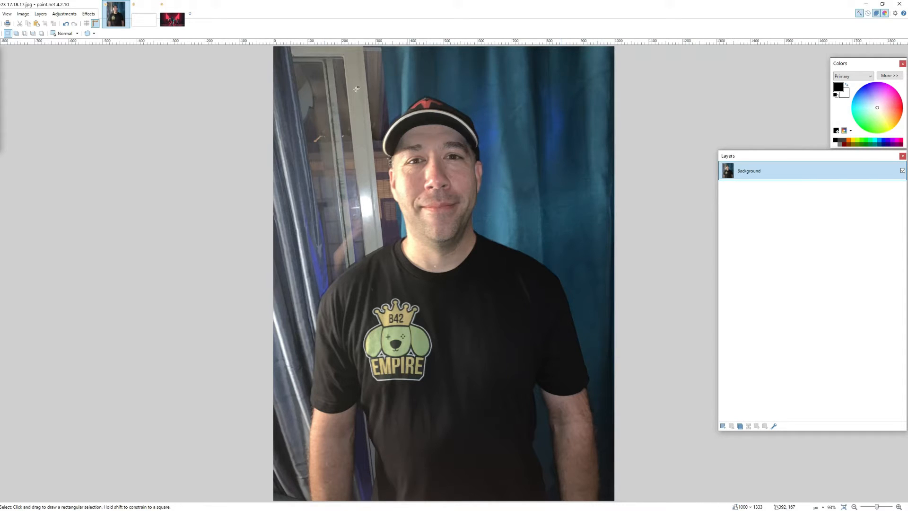
click(0, 94)
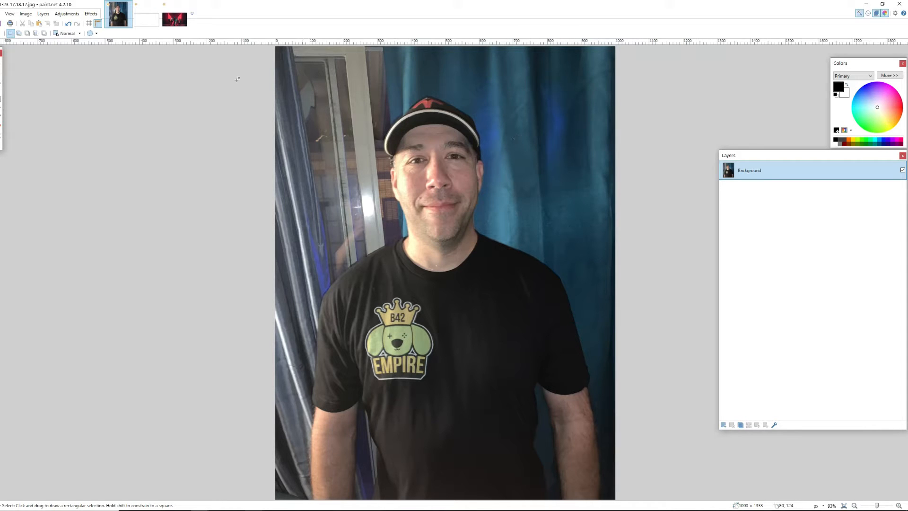
click(1, 90)
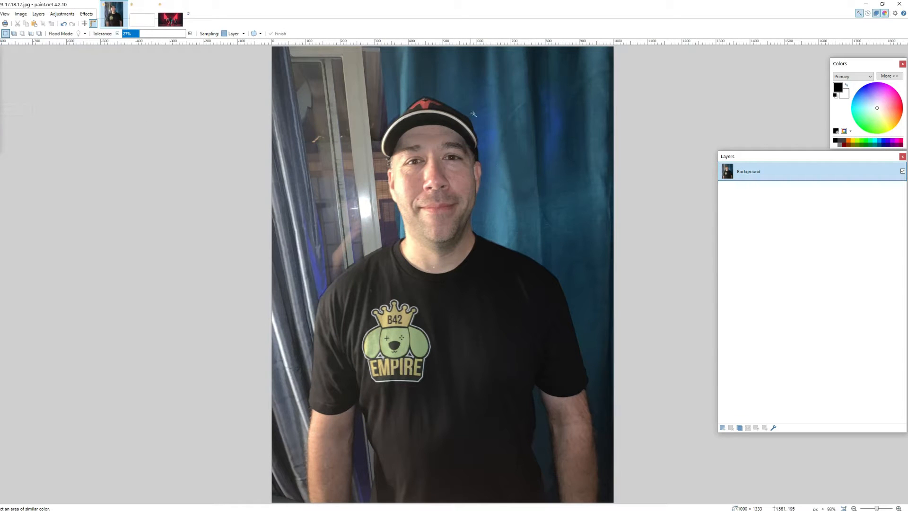
click(506, 103)
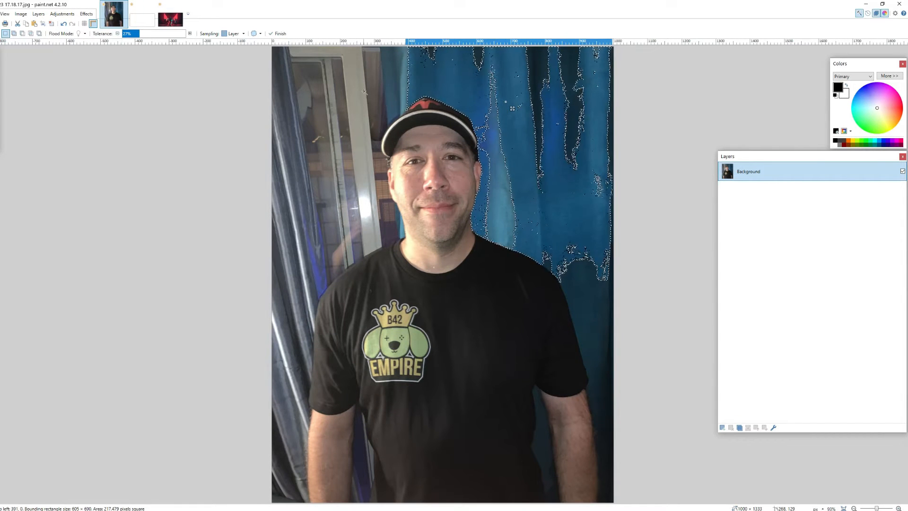
click(364, 91)
click(520, 103)
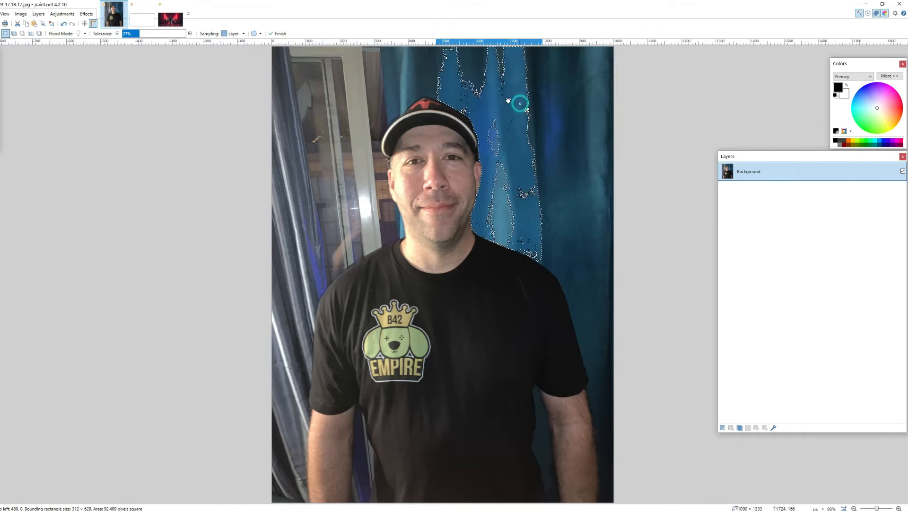
Set the Magic Wand tolerance to 30% and delete the selected part of the blue curtain.
click(148, 33)
mouse_move(157, 34)
mouse_down()
mouse_move(172, 33)
mouse_move(149, 34)
mouse_up()
click(153, 34)
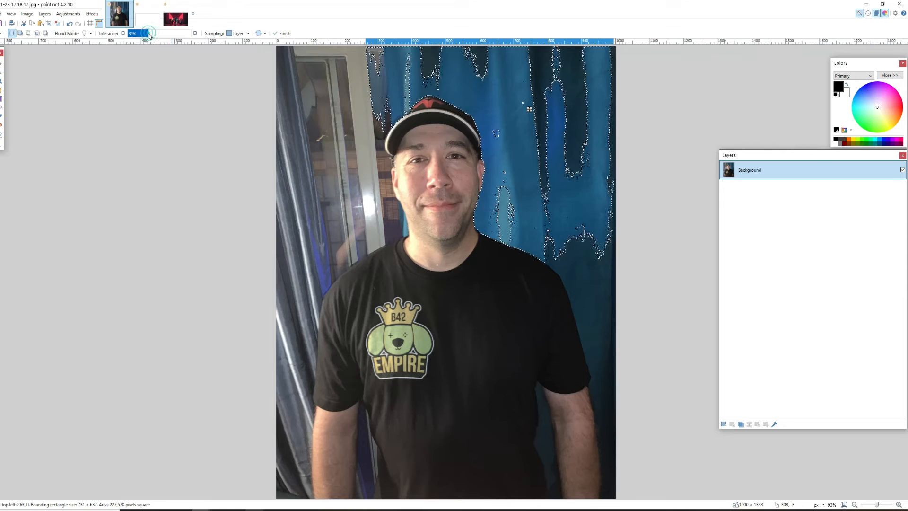
click(149, 34)
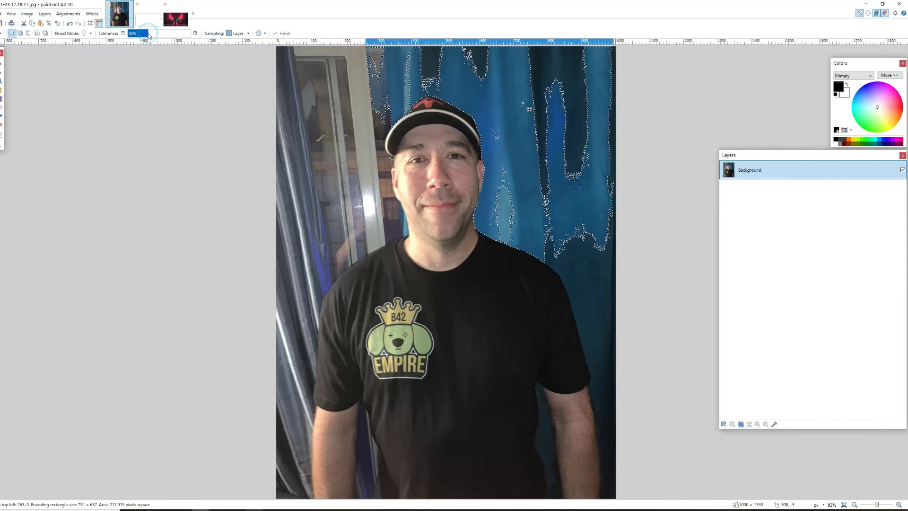
drag(149, 35, 148, 36)
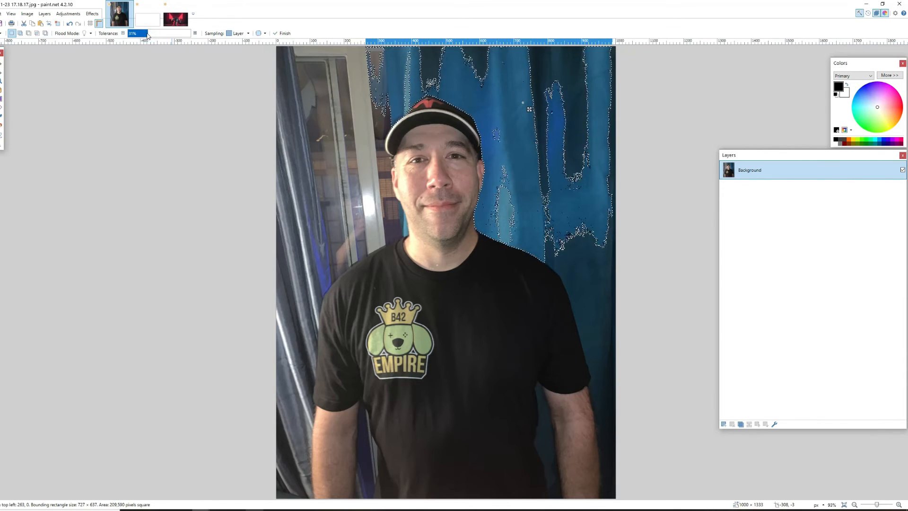
click(148, 35)
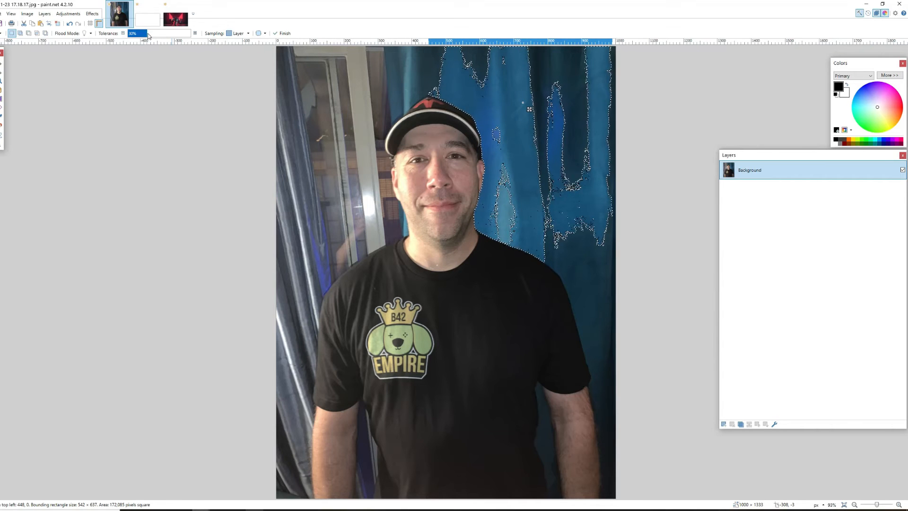
key(Delete)
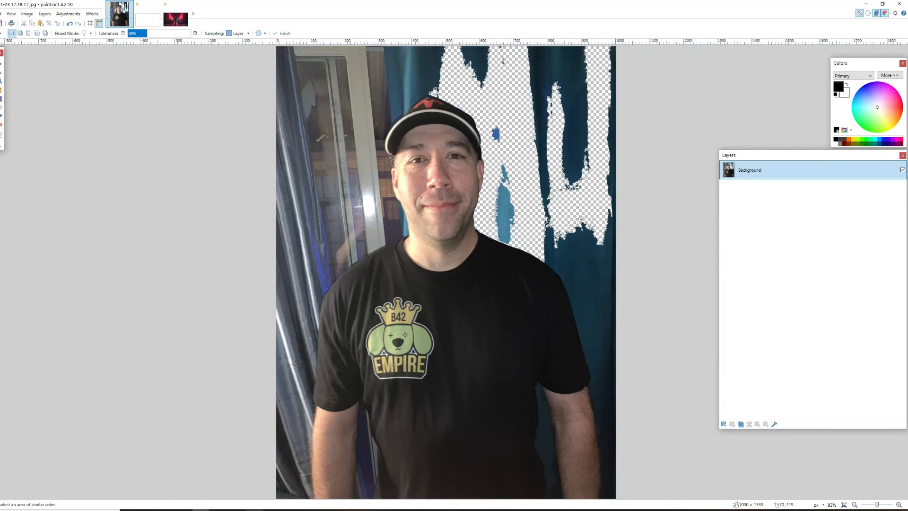
Delete the remaining large areas of blue curtain beside the man's right-hand arm and above his shoulder and cap.
click(598, 275)
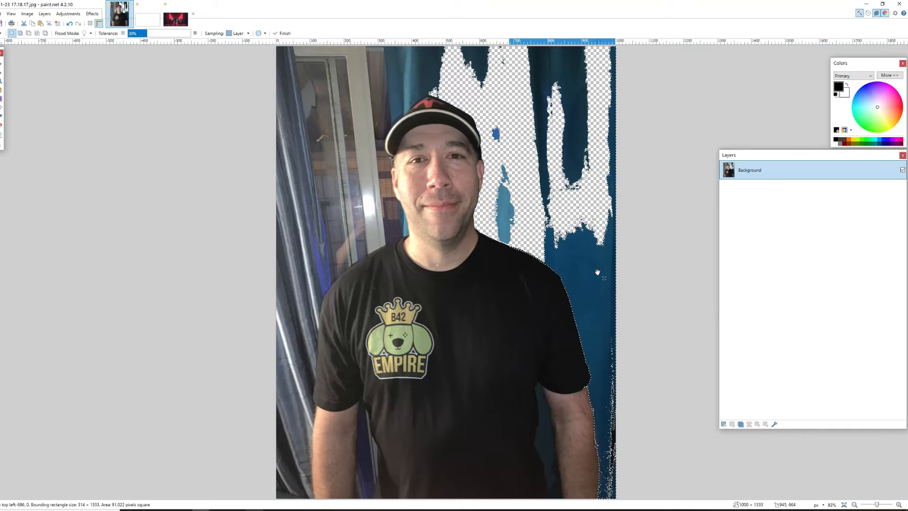
key(Delete)
click(544, 436)
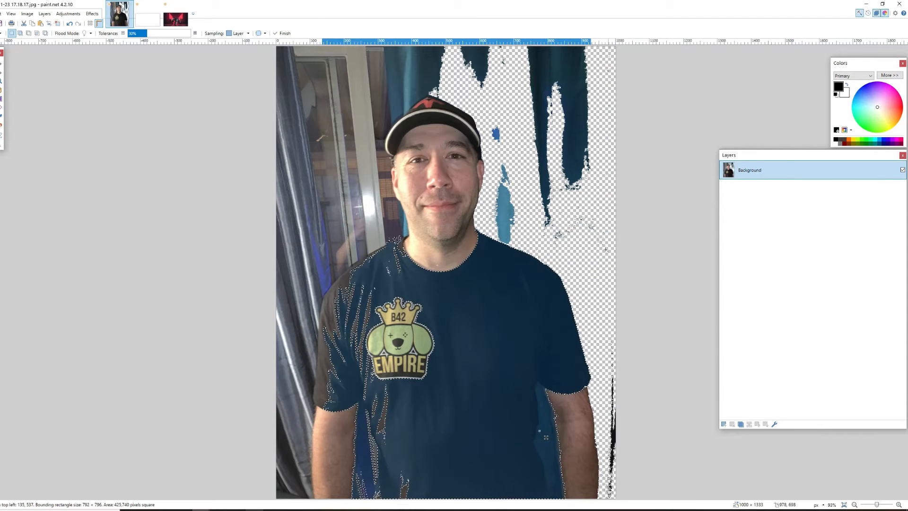
click(569, 85)
key(Delete)
click(475, 58)
key(Delete)
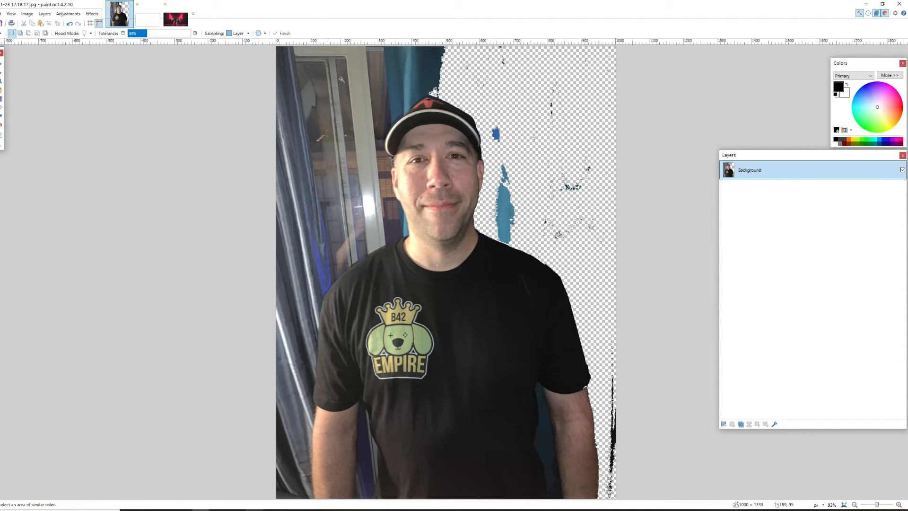
Delete the pale window frame and the dark strip next to the cap using Magic Wand selections.
click(342, 78)
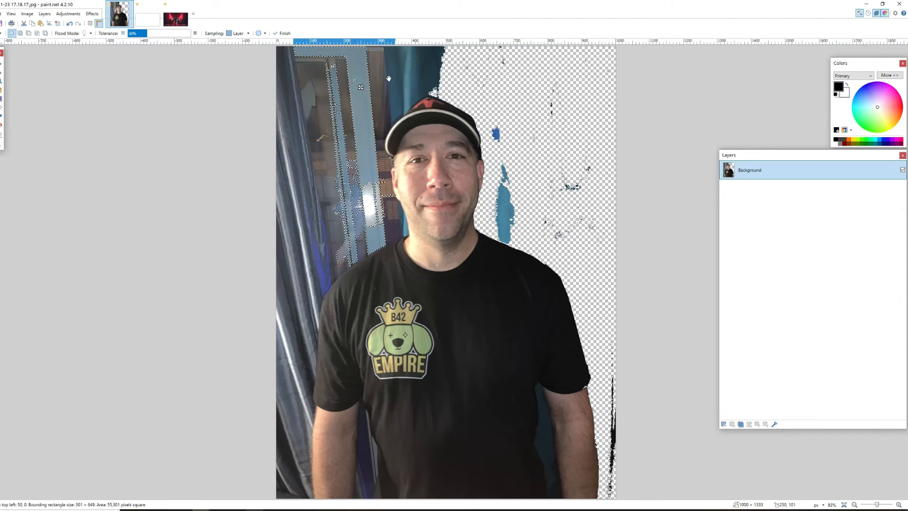
key(Delete)
click(404, 69)
key(Delete)
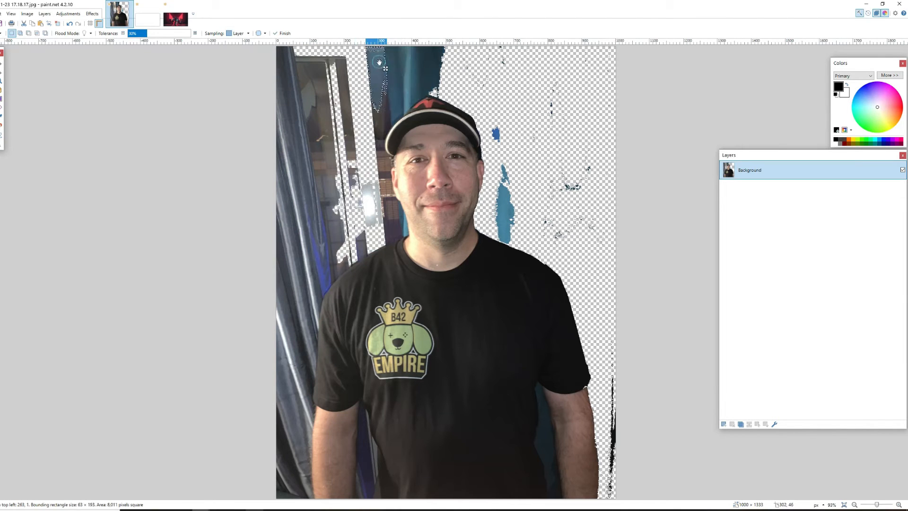
click(386, 190)
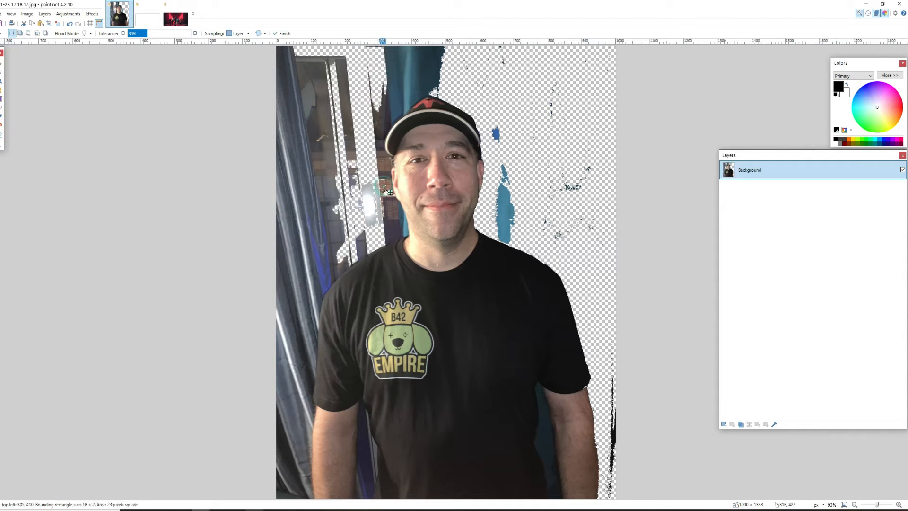
Try to select the grey curtain along the photo's left edge with the Magic Wand at 21% tolerance.
click(291, 217)
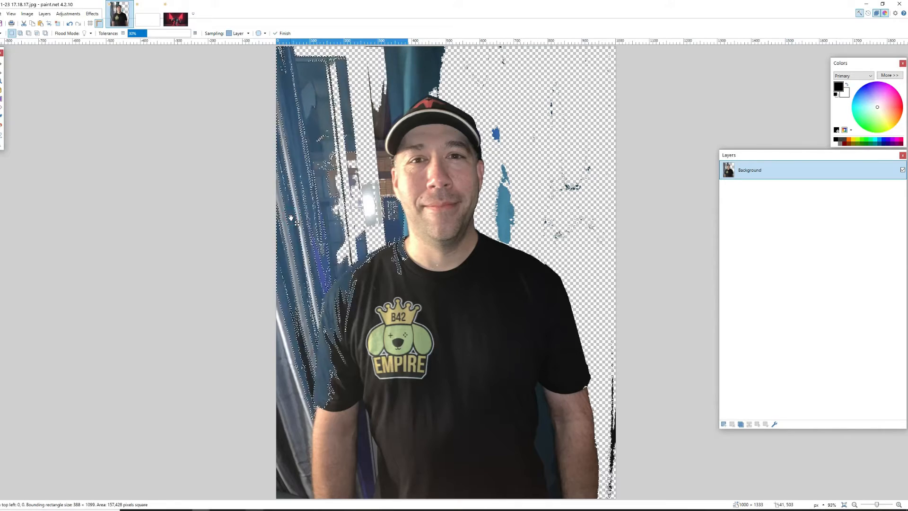
click(141, 34)
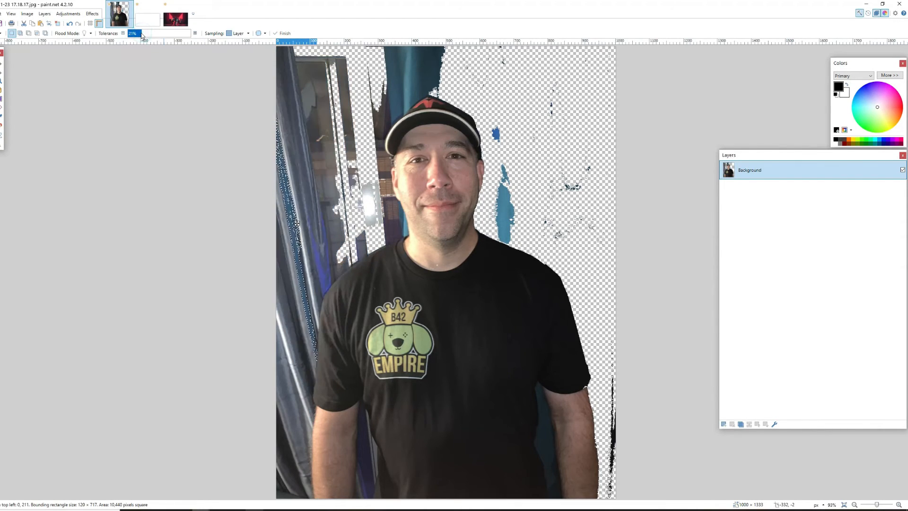
click(142, 34)
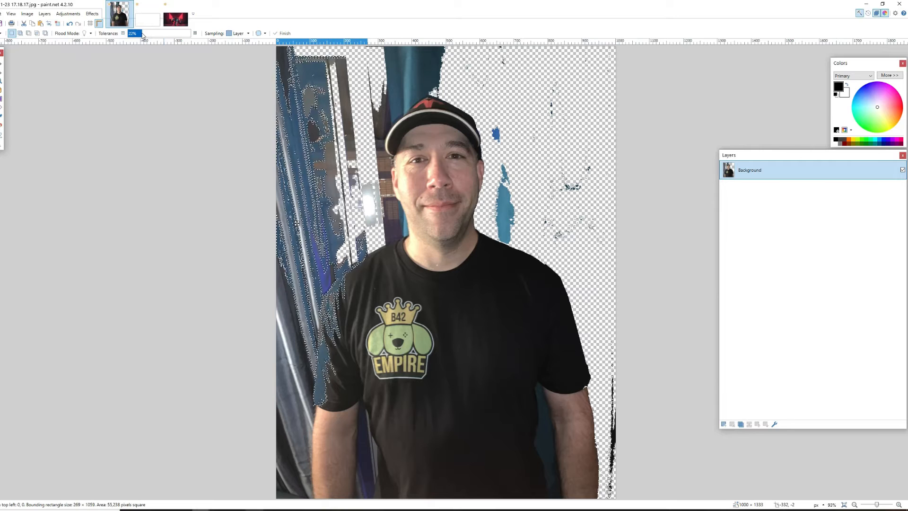
click(141, 34)
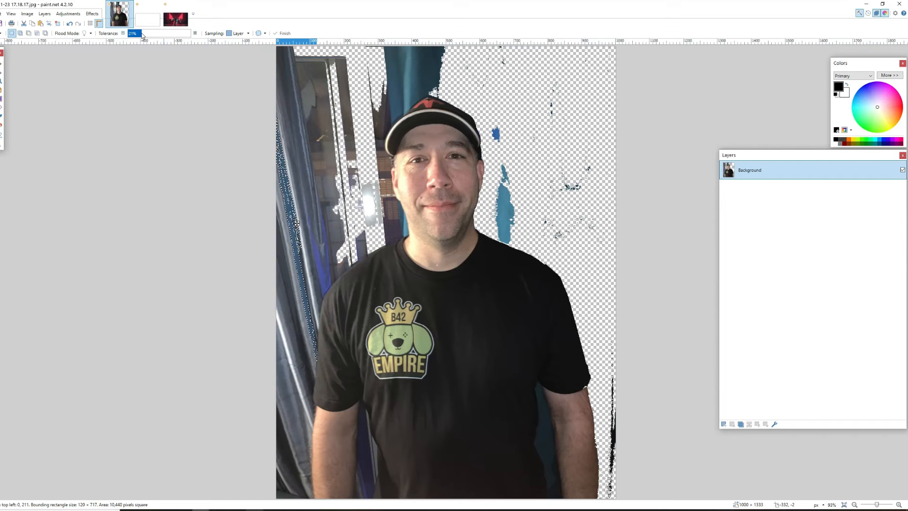
click(293, 397)
click(266, 281)
Copy a rectangular area of about 799 × 883 pixels around the man's head and chest into a new image.
key(s)
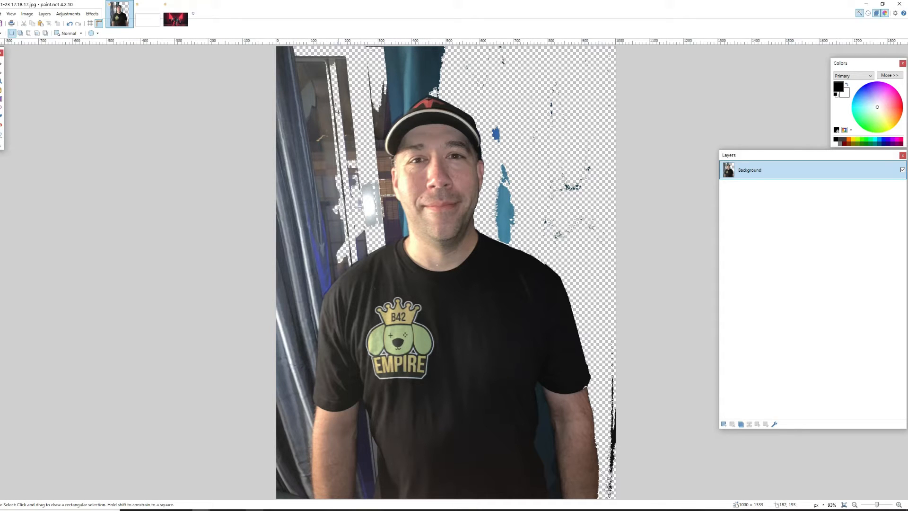
drag(318, 92, 589, 391)
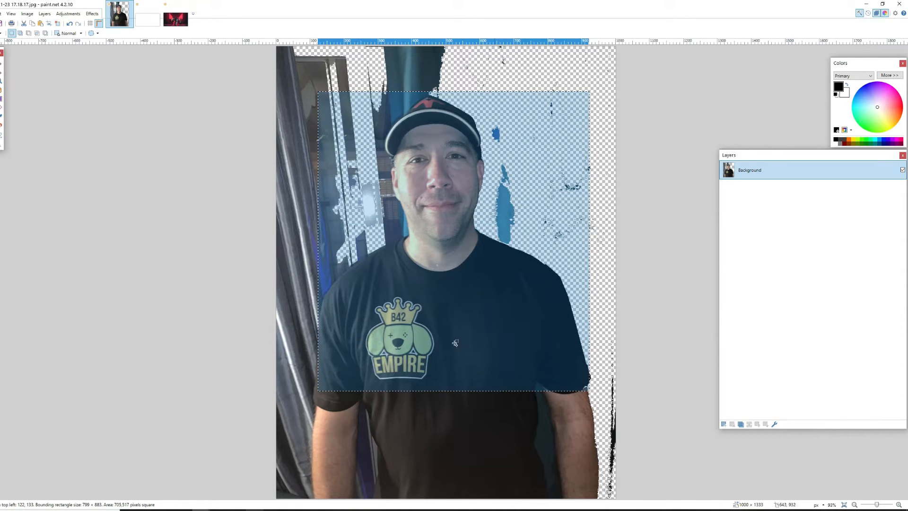
click(1, 13)
click(34, 89)
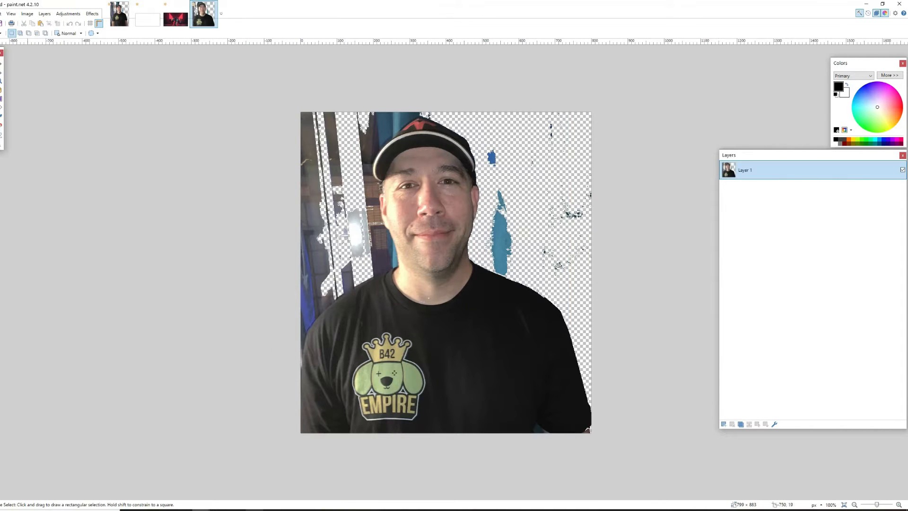
Outline the background strip beside the left sleeve with the Lasso Select tool and delete it.
key(s)
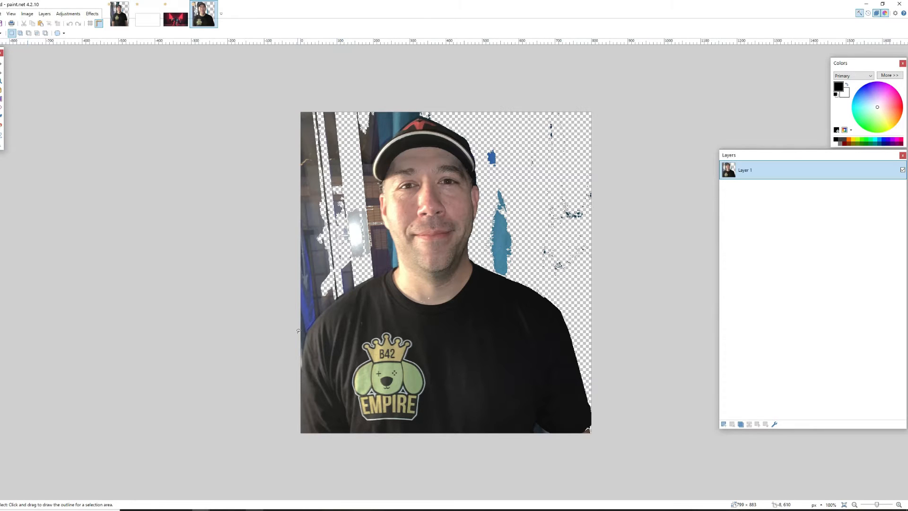
scroll(273, 336, up, 8)
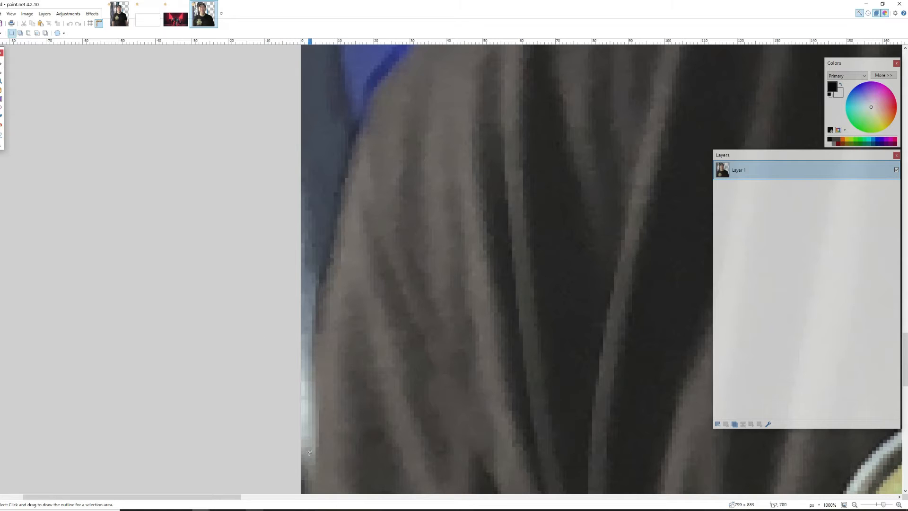
drag(305, 427, 263, 257)
mouse_move(278, 106)
mouse_down()
mouse_move(371, 68)
mouse_move(350, 171)
mouse_up()
key(Delete)
Delete the blue background along the upper left sleeve, following the shirt's edge with Lasso selections.
scroll(342, 257, up, 3)
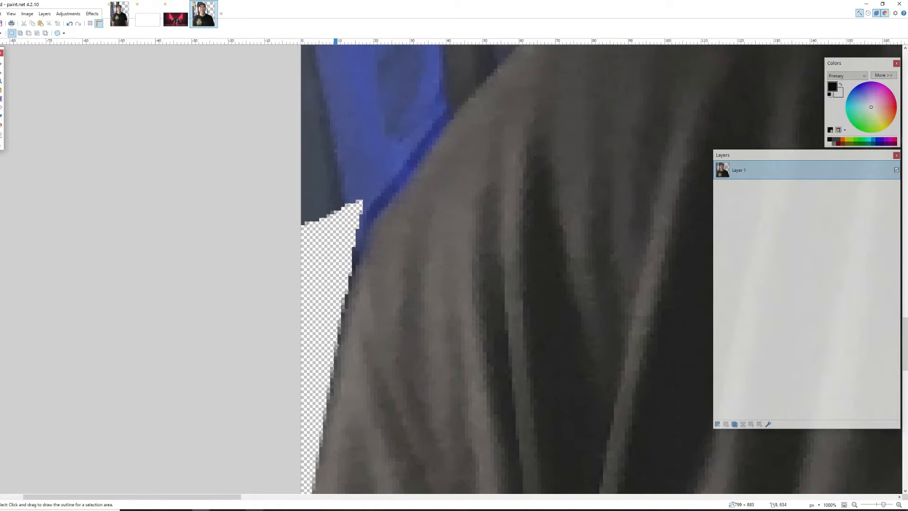
mouse_move(335, 350)
mouse_down()
mouse_move(277, 79)
mouse_move(390, 46)
mouse_move(444, 103)
mouse_move(469, 210)
mouse_move(410, 368)
mouse_move(395, 467)
mouse_move(382, 463)
mouse_move(362, 494)
mouse_move(331, 361)
mouse_up()
click(332, 360)
mouse_move(332, 403)
mouse_down()
mouse_move(283, 241)
mouse_move(308, 142)
mouse_move(379, 100)
mouse_move(439, 101)
mouse_move(477, 119)
mouse_move(470, 186)
mouse_move(363, 313)
mouse_move(359, 334)
mouse_move(342, 326)
mouse_move(471, 148)
mouse_move(453, 202)
mouse_move(389, 294)
mouse_up()
key(Delete)
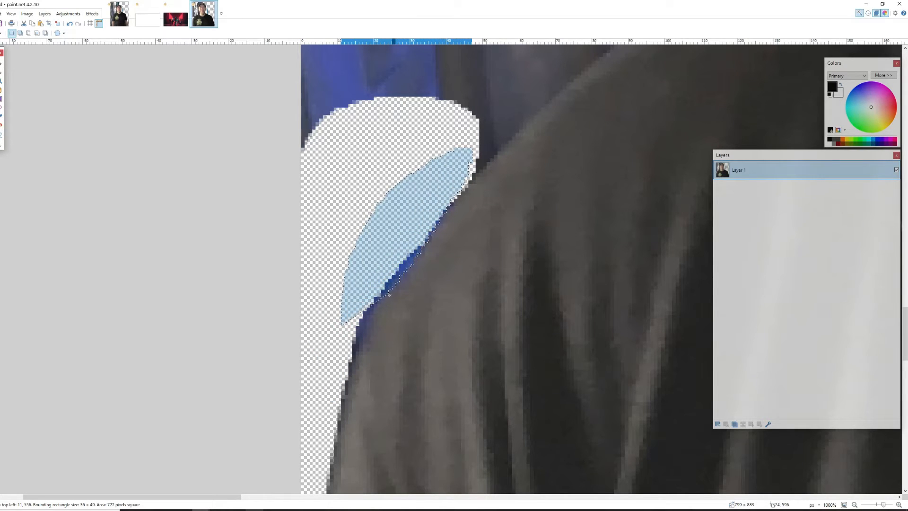
drag(350, 351, 350, 352)
key(Delete)
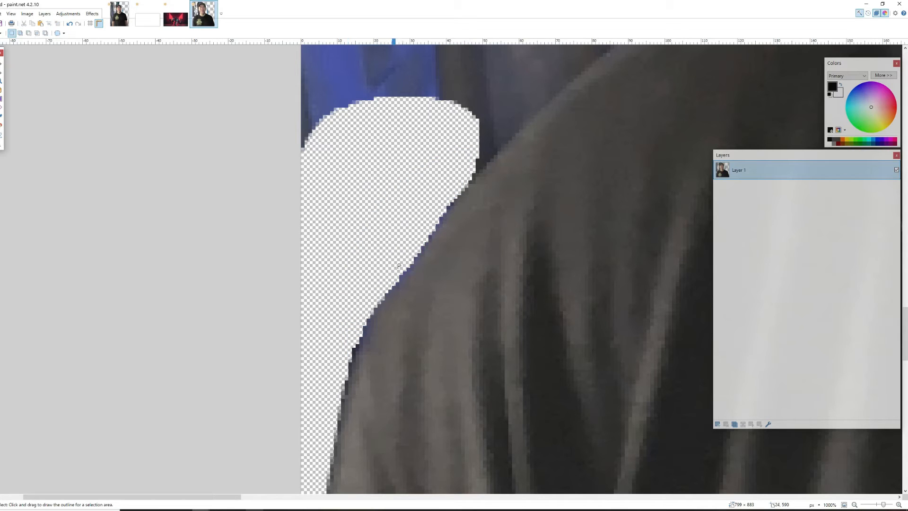
Lasso the dark background wedge along the left shoulder up to the transparent gap and delete it.
scroll(431, 243, up, 3)
scroll(431, 243, down, 2)
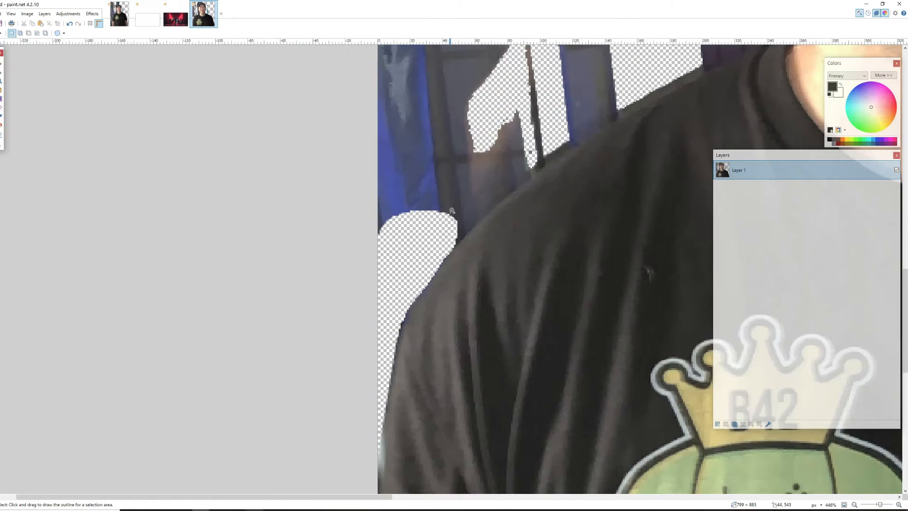
scroll(507, 233, up, 3)
mouse_move(353, 284)
mouse_down()
mouse_move(349, 222)
mouse_move(423, 84)
mouse_move(543, 57)
mouse_move(590, 66)
mouse_up()
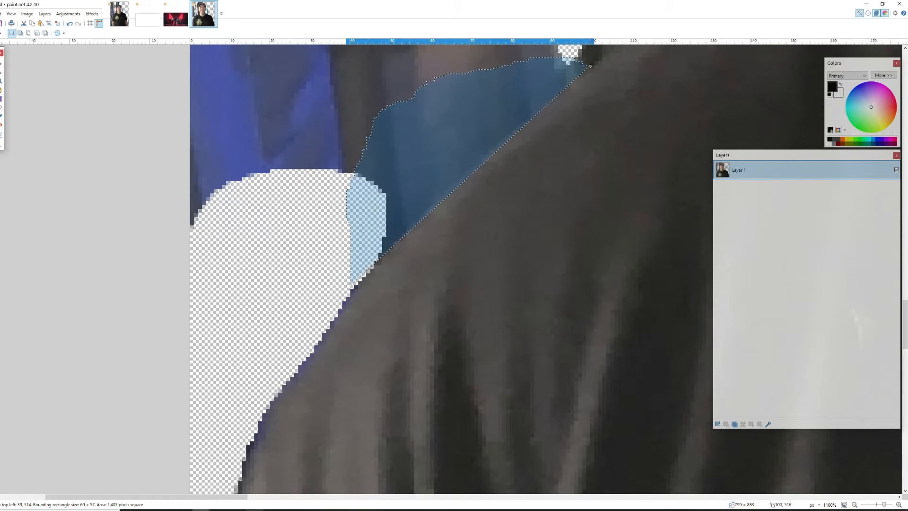
key(Delete)
Delete the wide band of window and curtain background above the left shoulder with freehand selections.
scroll(544, 158, down, 5)
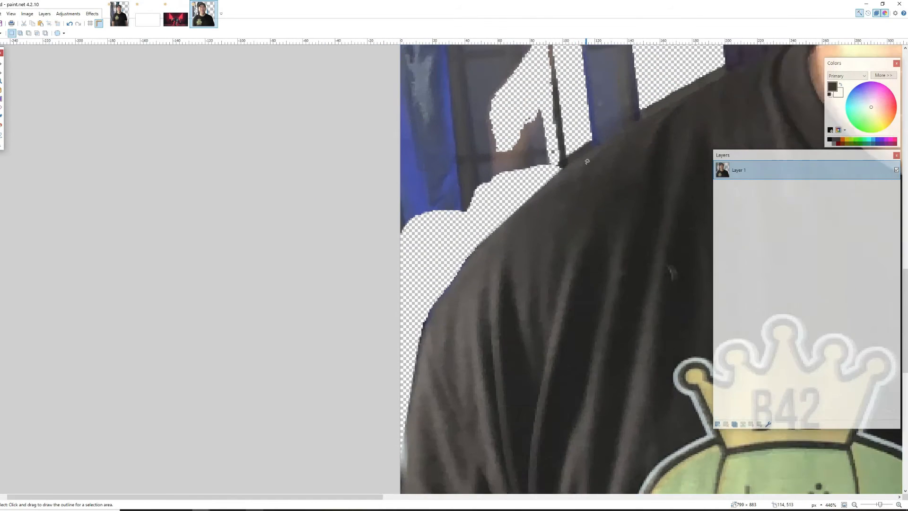
mouse_move(352, 274)
mouse_down()
mouse_move(449, 73)
mouse_move(511, 49)
mouse_move(625, 80)
mouse_move(677, 115)
mouse_move(673, 150)
mouse_move(475, 273)
mouse_up()
key(Delete)
mouse_move(362, 332)
mouse_down()
mouse_move(444, 206)
mouse_move(543, 193)
mouse_move(551, 239)
mouse_up()
key(Delete)
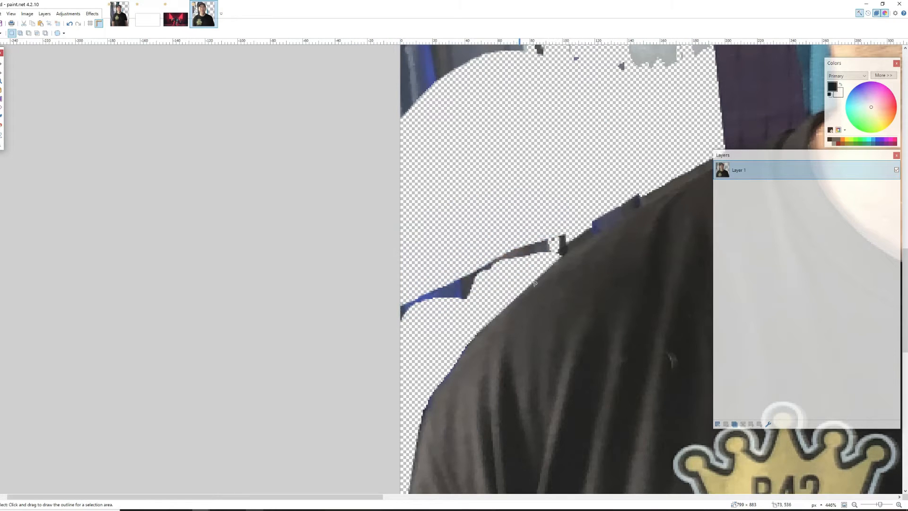
Trim the leftover dark and blue fragments along the left shoulder's edge with a Lasso selection.
scroll(622, 260, up, 1)
scroll(622, 264, up, 3)
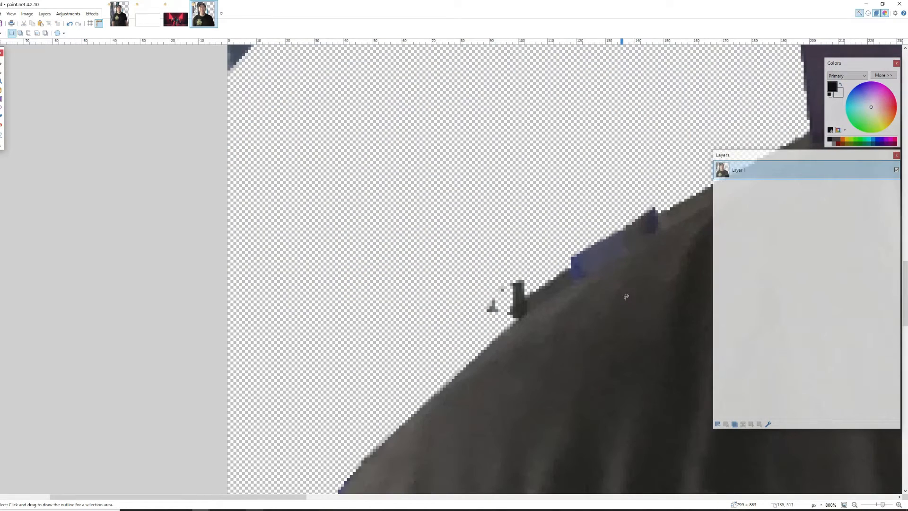
mouse_move(469, 351)
mouse_down()
mouse_move(531, 146)
mouse_move(686, 133)
mouse_move(703, 177)
mouse_move(512, 316)
mouse_up()
key(Delete)
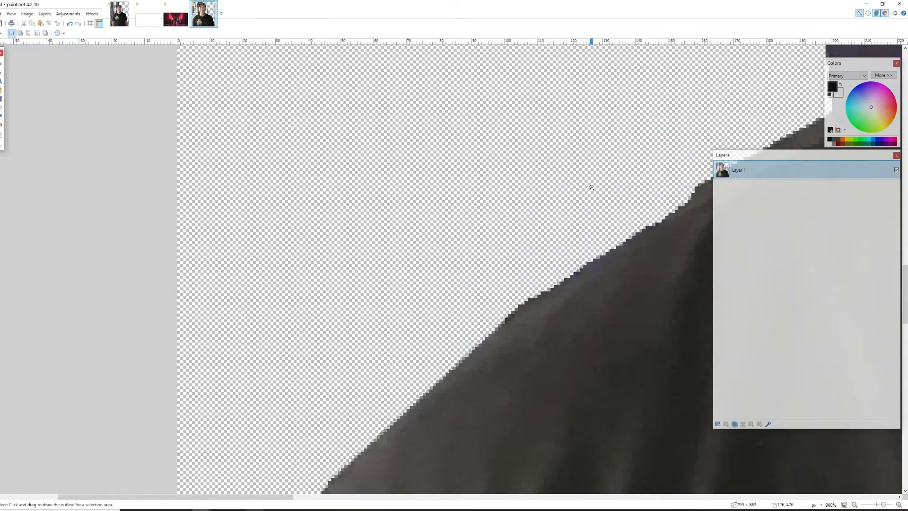
scroll(576, 195, down, 7)
scroll(648, 173, up, 6)
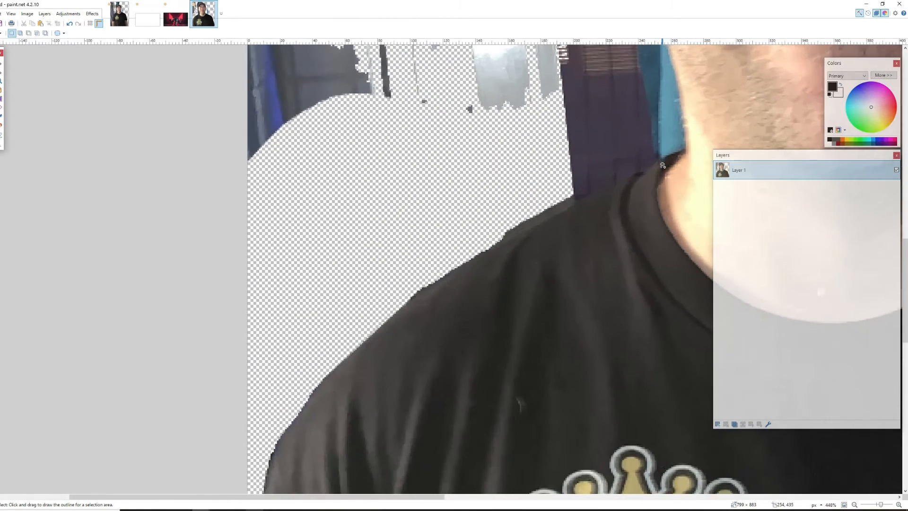
Lasso the purple curtain strip just above the left shoulder toward the shirt collar and delete it.
mouse_move(275, 368)
mouse_down()
mouse_move(428, 124)
mouse_move(583, 95)
mouse_move(646, 112)
mouse_move(653, 143)
mouse_move(632, 174)
mouse_move(461, 254)
mouse_up()
key(Delete)
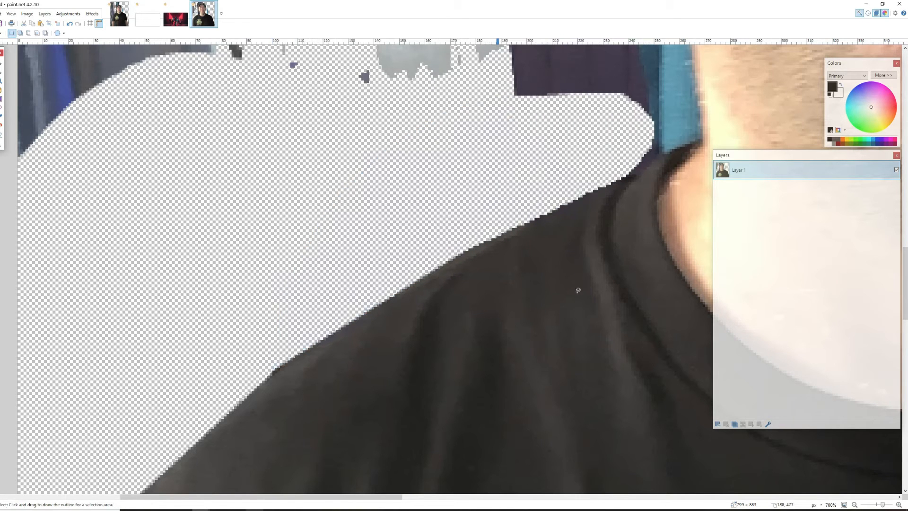
scroll(604, 150, down, 4)
scroll(535, 206, up, 6)
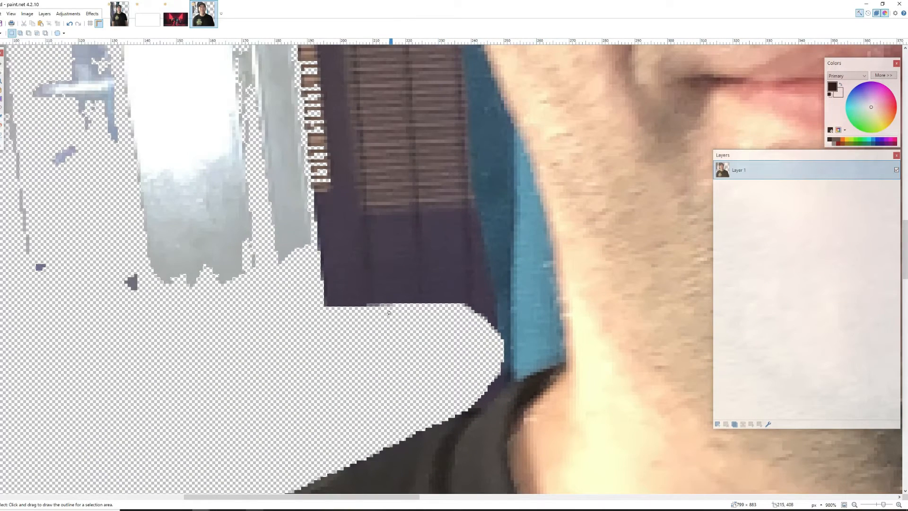
Delete the purple and teal curtain along the neck and jaw, trimming the leftover pixels where the collar meets the neck.
mouse_move(403, 328)
mouse_down()
mouse_move(398, 293)
mouse_move(425, 199)
mouse_move(499, 138)
mouse_move(526, 166)
mouse_move(541, 216)
mouse_move(561, 355)
mouse_move(500, 394)
mouse_move(407, 331)
mouse_up()
key(Delete)
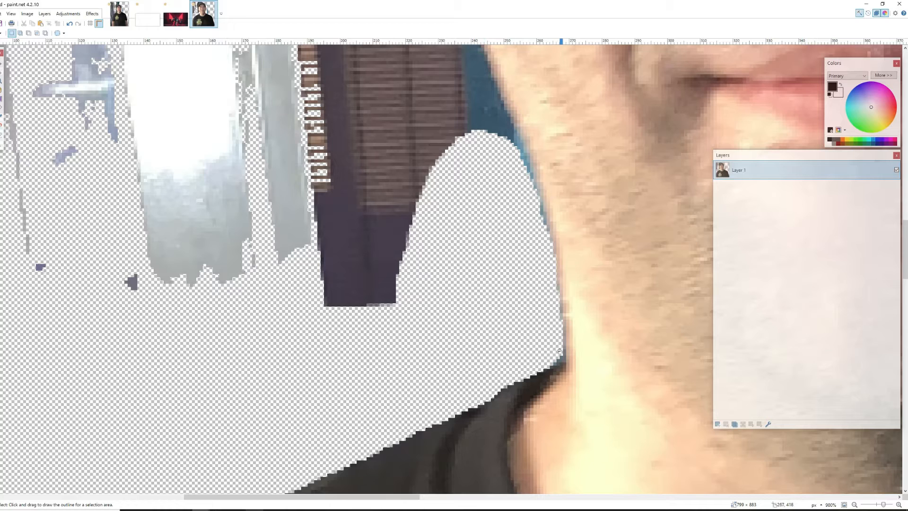
click(546, 369)
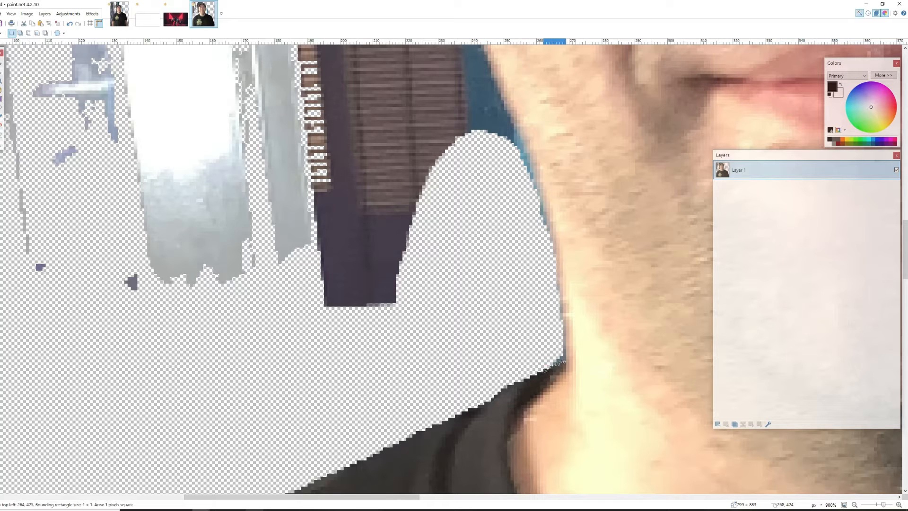
key(Delete)
mouse_move(564, 354)
mouse_down()
mouse_move(562, 262)
mouse_move(528, 227)
mouse_up()
key(Delete)
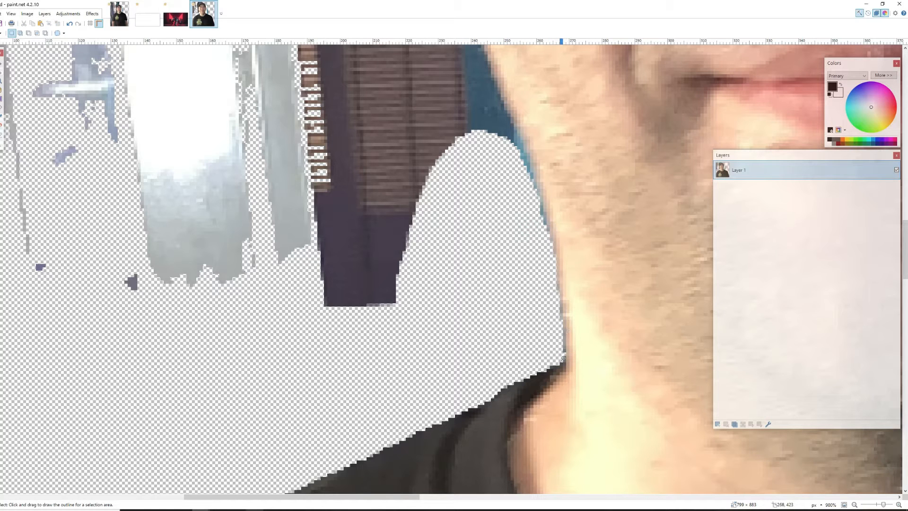
mouse_move(564, 356)
mouse_down()
mouse_move(421, 213)
mouse_move(397, 104)
mouse_move(473, 70)
mouse_move(499, 93)
mouse_move(542, 198)
mouse_move(564, 353)
mouse_up()
key(Delete)
Delete the hanging grey window and purple curtain remnants above the left shoulder with a Lasso selection.
scroll(448, 195, down, 3)
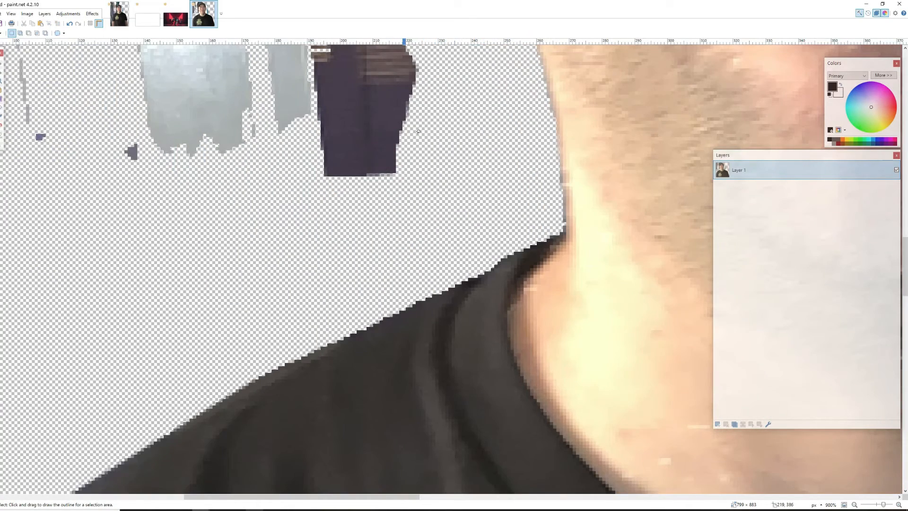
scroll(408, 113, down, 6)
mouse_move(265, 105)
mouse_down()
mouse_move(310, 241)
mouse_move(402, 199)
mouse_move(360, 85)
mouse_move(227, 71)
mouse_move(233, 133)
mouse_up()
key(Delete)
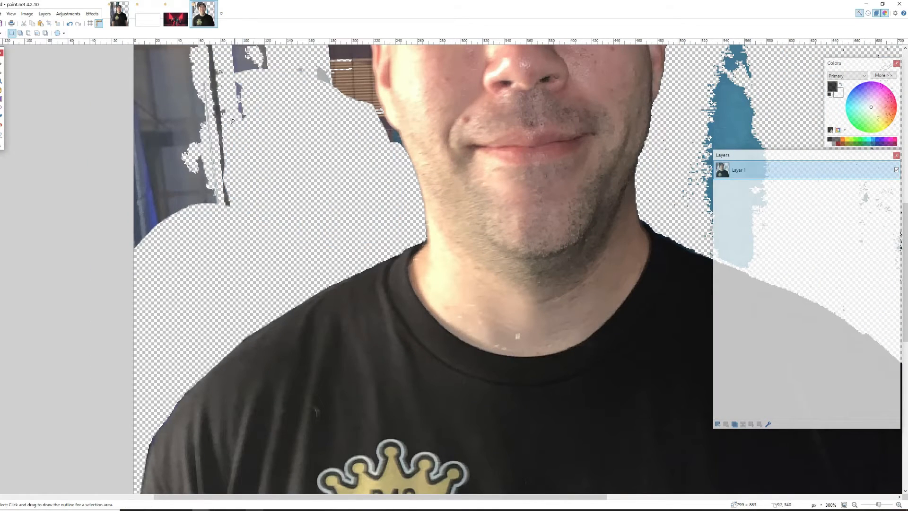
Delete the remaining window fragments beside the head and most of the blue curtain patch above the right shoulder.
scroll(233, 133, down, 3)
mouse_move(144, 99)
mouse_down()
mouse_move(177, 364)
mouse_move(196, 365)
mouse_move(255, 359)
mouse_move(269, 319)
mouse_move(284, 188)
mouse_move(298, 162)
mouse_move(369, 85)
mouse_up()
key(Delete)
mouse_move(563, 106)
mouse_down()
mouse_move(464, 121)
mouse_move(450, 151)
mouse_move(479, 209)
mouse_up()
mouse_move(486, 286)
mouse_down()
mouse_move(482, 327)
mouse_move(501, 364)
mouse_move(615, 366)
mouse_move(638, 69)
mouse_up()
key(Delete)
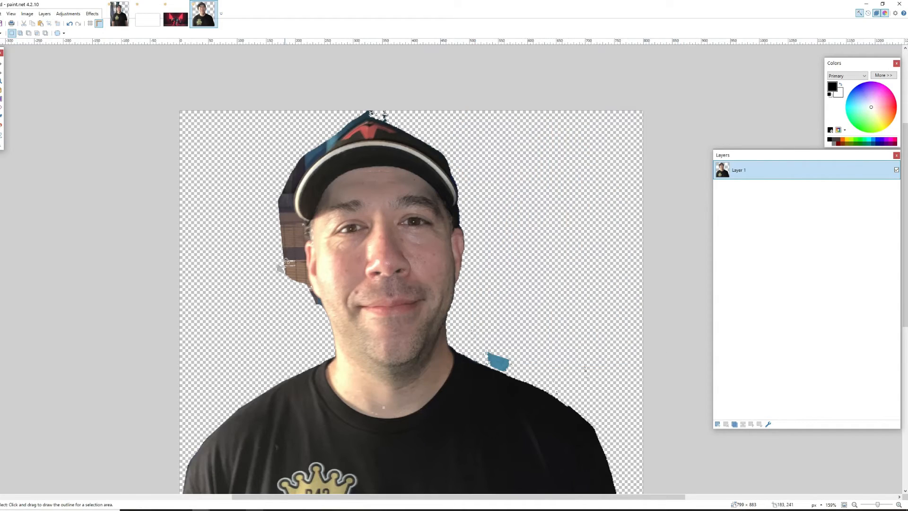
Lasso the blinds and blue curtain wedge below the left ear along the jawline, delete it and deselect.
scroll(286, 256, up, 8)
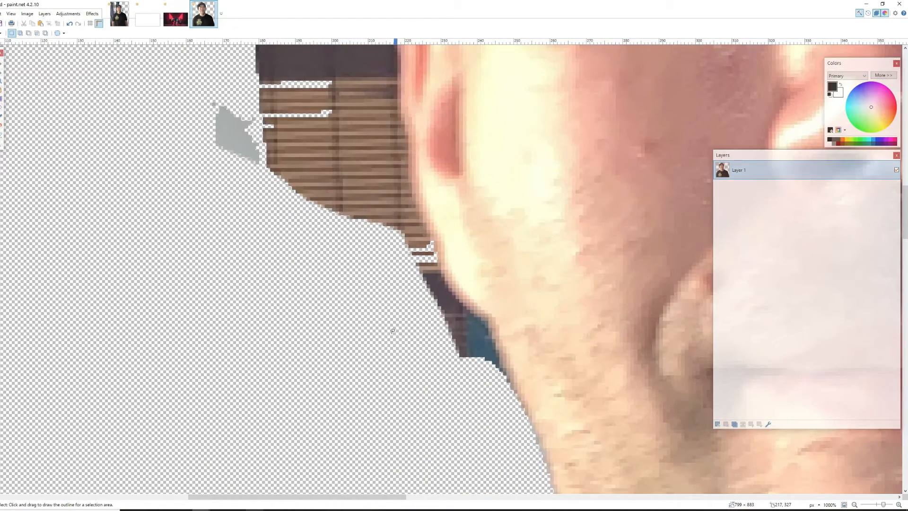
mouse_move(510, 385)
mouse_down()
mouse_move(334, 317)
mouse_move(348, 190)
mouse_move(381, 188)
mouse_move(421, 215)
mouse_move(443, 274)
mouse_up()
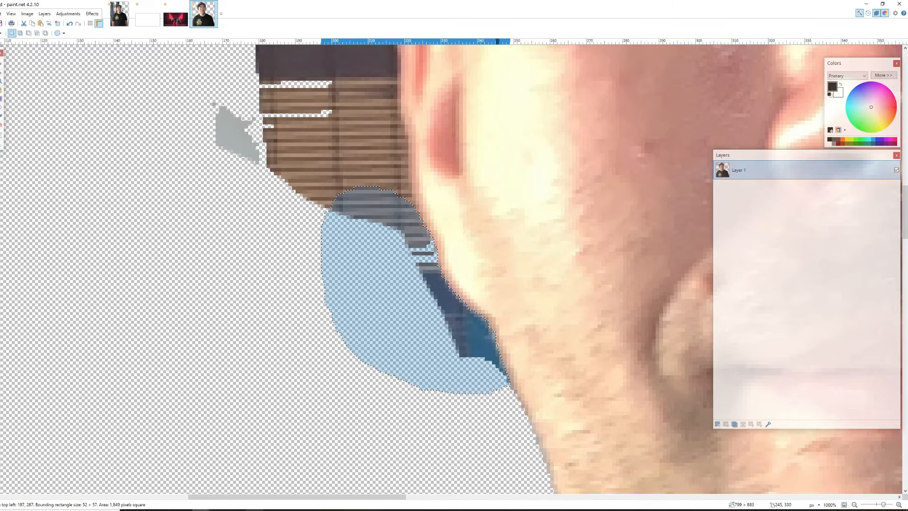
drag(497, 354, 509, 383)
key(Delete)
key(ctrl+d)
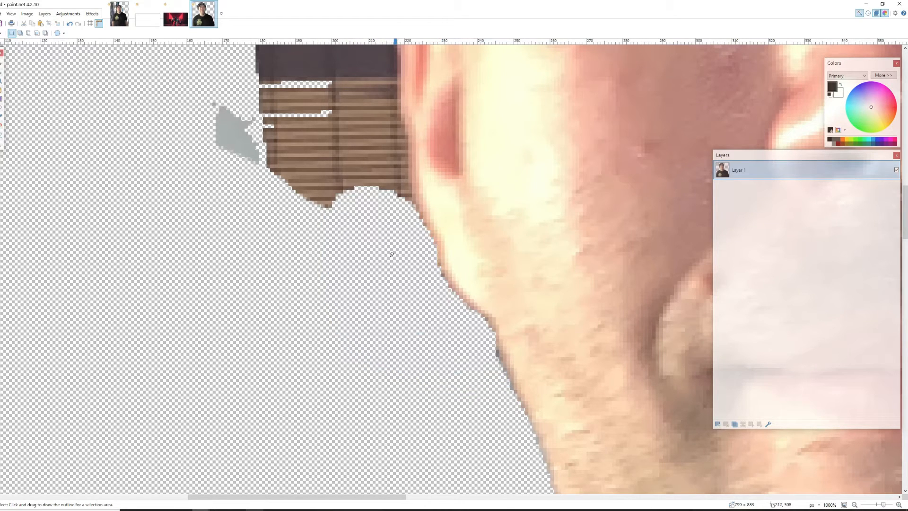
scroll(358, 252, up, 3)
mouse_move(416, 345)
mouse_down()
mouse_move(189, 317)
mouse_move(132, 174)
mouse_move(190, 66)
mouse_move(274, 47)
mouse_move(355, 50)
mouse_up()
scroll(240, 135, up, 7)
scroll(290, 242, down, 4)
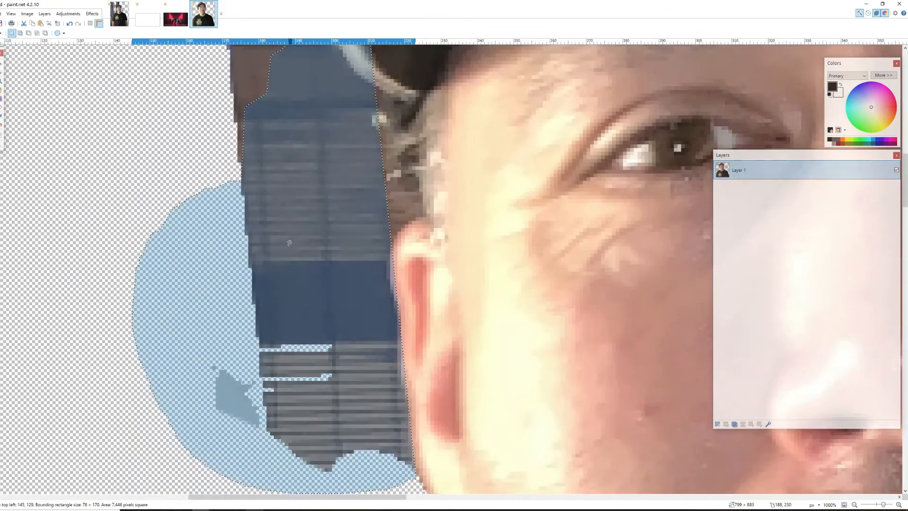
scroll(290, 242, down, 4)
scroll(300, 247, down, 1)
click(375, 296)
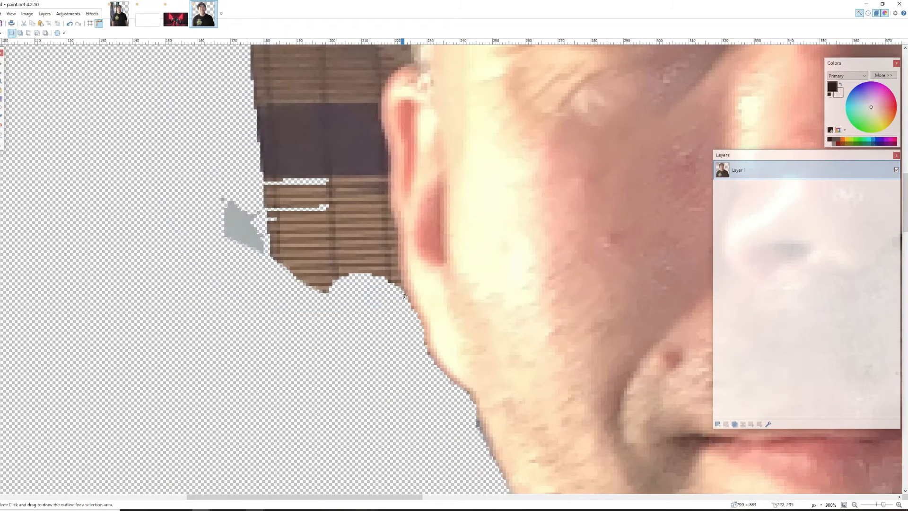
Delete the brown blinds and dark curtain beside the left ear, following the ear's outer edge.
mouse_move(408, 299)
mouse_down()
mouse_move(326, 286)
mouse_move(176, 171)
mouse_move(259, 71)
mouse_move(377, 85)
mouse_move(404, 283)
mouse_up()
key(Delete)
mouse_move(383, 332)
mouse_down()
mouse_move(301, 270)
mouse_move(332, 310)
mouse_up()
key(Delete)
Delete the blinds between the top of the left ear and the cap brim, keeping the hair at the temple.
scroll(324, 245, up, 3)
scroll(324, 245, up, 2)
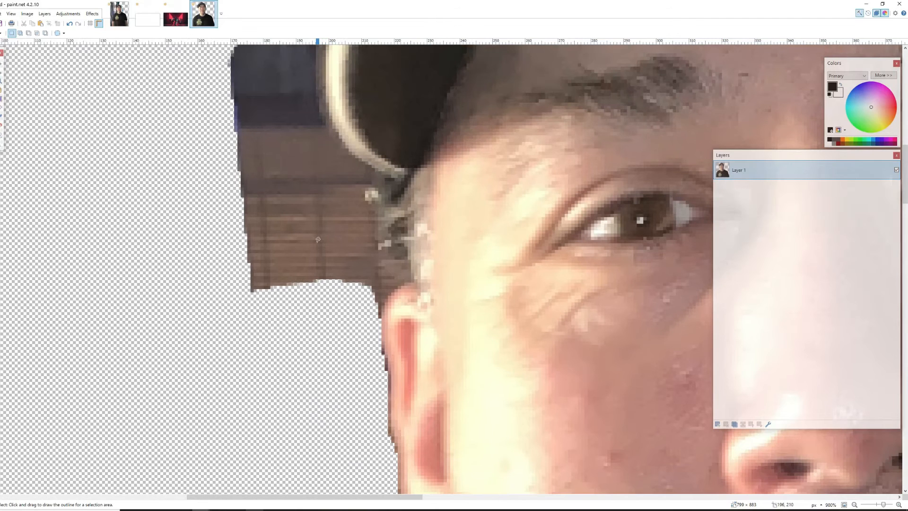
mouse_move(379, 324)
mouse_down()
mouse_move(196, 242)
mouse_move(253, 127)
mouse_up()
mouse_move(329, 152)
mouse_down()
mouse_move(380, 172)
mouse_move(366, 198)
mouse_move(383, 209)
mouse_move(402, 282)
mouse_up()
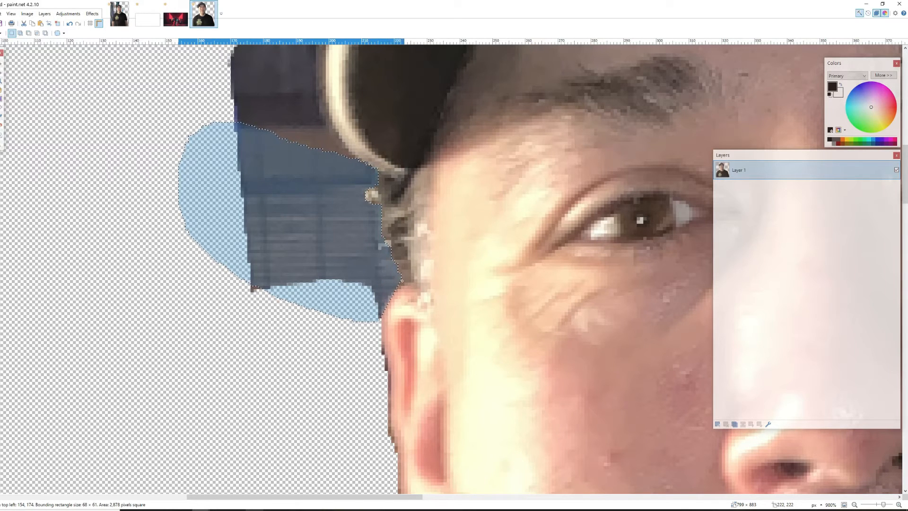
key(Delete)
mouse_move(303, 260)
mouse_down()
mouse_move(282, 305)
mouse_move(244, 266)
mouse_up()
key(Delete)
Delete the dark curtain along the lower left edge of the cap brim with two Lasso selections.
scroll(249, 214, up, 3)
scroll(248, 213, up, 2)
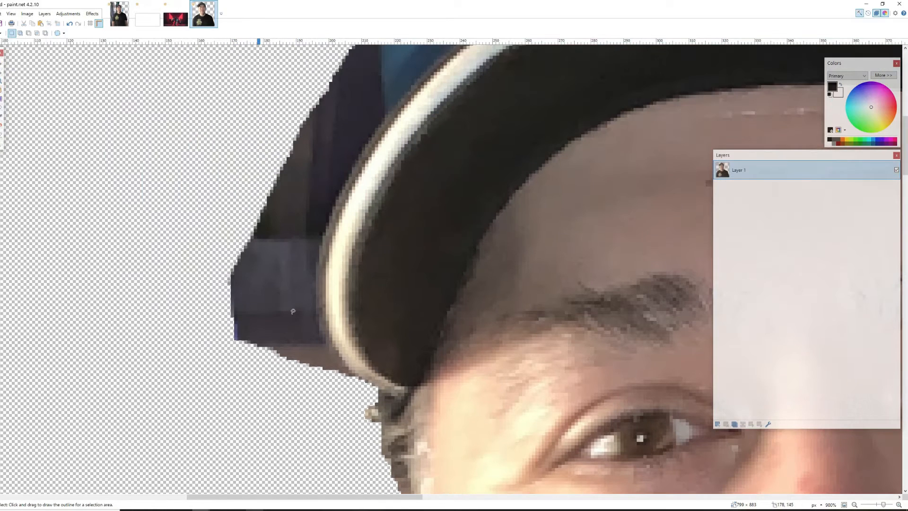
mouse_move(363, 384)
mouse_down()
mouse_move(253, 379)
mouse_move(227, 166)
mouse_move(317, 291)
mouse_move(360, 384)
mouse_up()
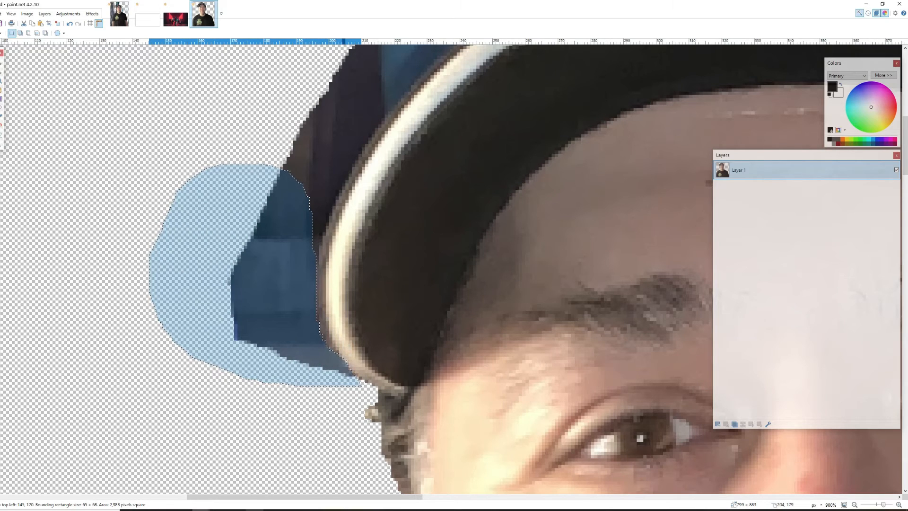
key(Delete)
mouse_move(335, 353)
mouse_down()
mouse_move(302, 342)
mouse_move(260, 204)
mouse_move(321, 98)
mouse_move(349, 125)
mouse_move(322, 263)
mouse_move(323, 312)
mouse_up()
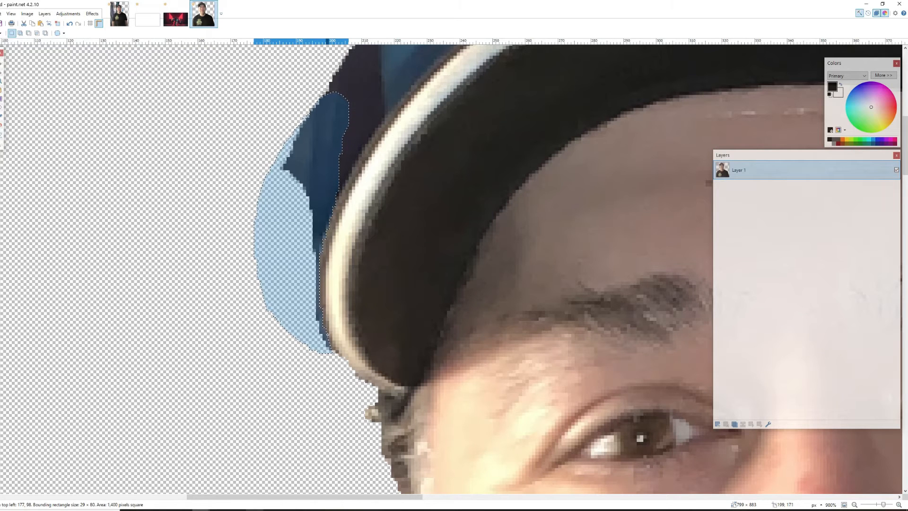
drag(334, 350, 335, 350)
key(Delete)
Try to delete the blue and purple curtain along the upper left brim up to the cap's red logo.
scroll(316, 274, up, 3)
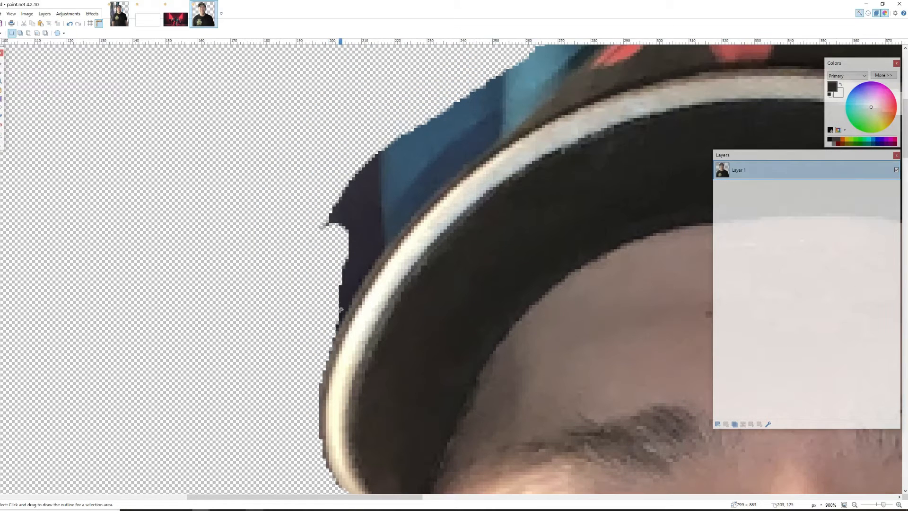
mouse_move(328, 356)
mouse_down()
mouse_move(262, 187)
mouse_move(473, 33)
mouse_move(471, 229)
mouse_up()
scroll(440, 199, down, 3)
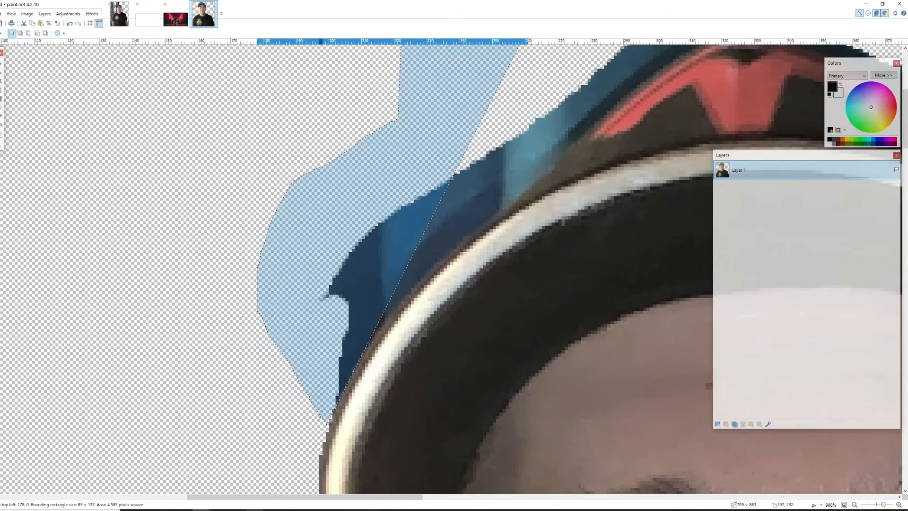
key(Delete)
mouse_move(331, 417)
mouse_down()
mouse_move(298, 298)
mouse_move(487, 102)
mouse_move(549, 152)
mouse_move(540, 194)
mouse_move(458, 246)
mouse_move(376, 338)
mouse_move(334, 411)
mouse_up()
key(Delete)
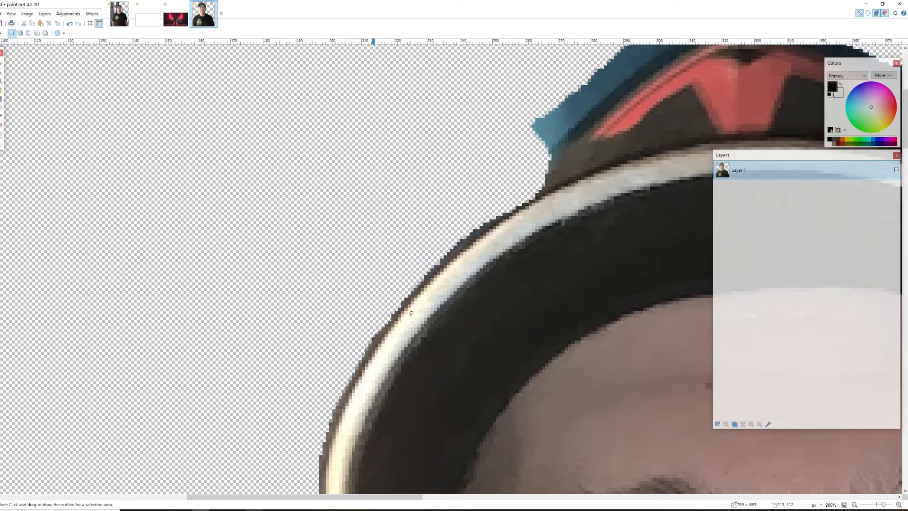
mouse_move(425, 275)
mouse_down()
mouse_move(574, 123)
mouse_move(577, 158)
mouse_up()
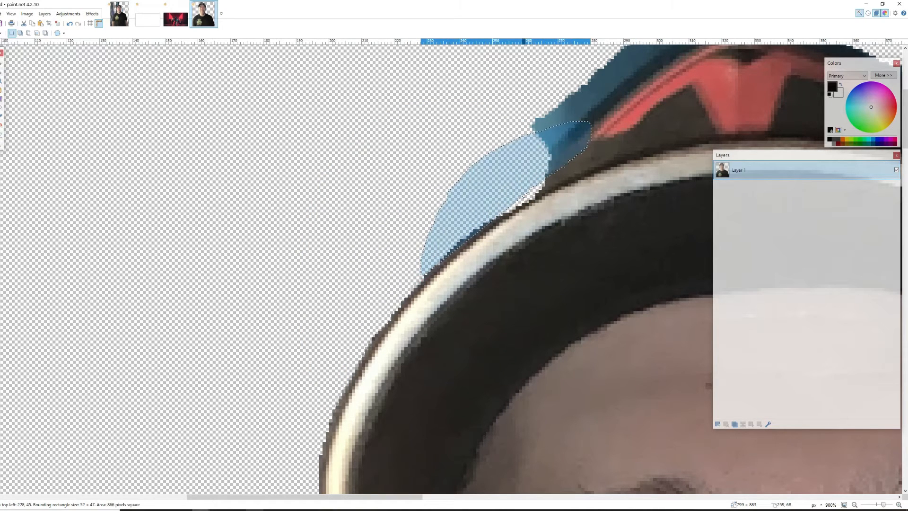
key(Delete)
Undo the last deletions along the cap's upper left brim and clear the restored selection.
scroll(653, 240, down, 5)
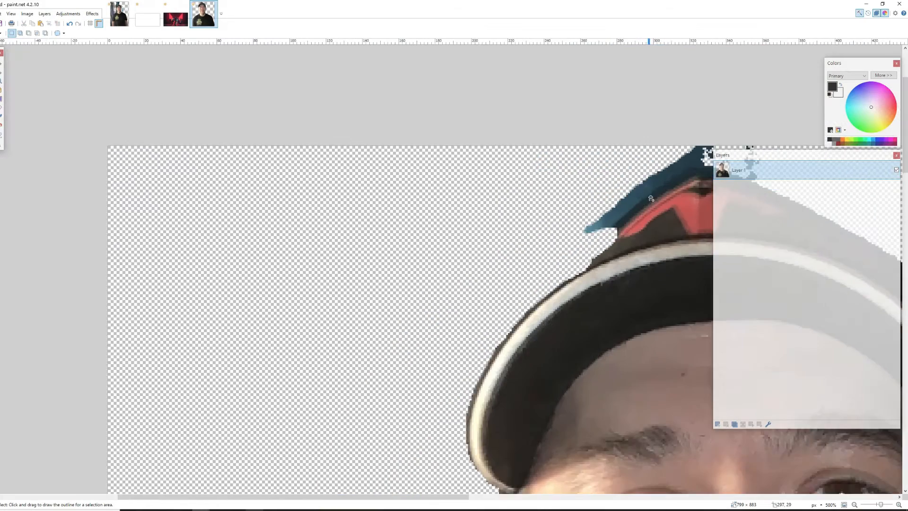
drag(480, 499, 593, 497)
scroll(499, 248, up, 4)
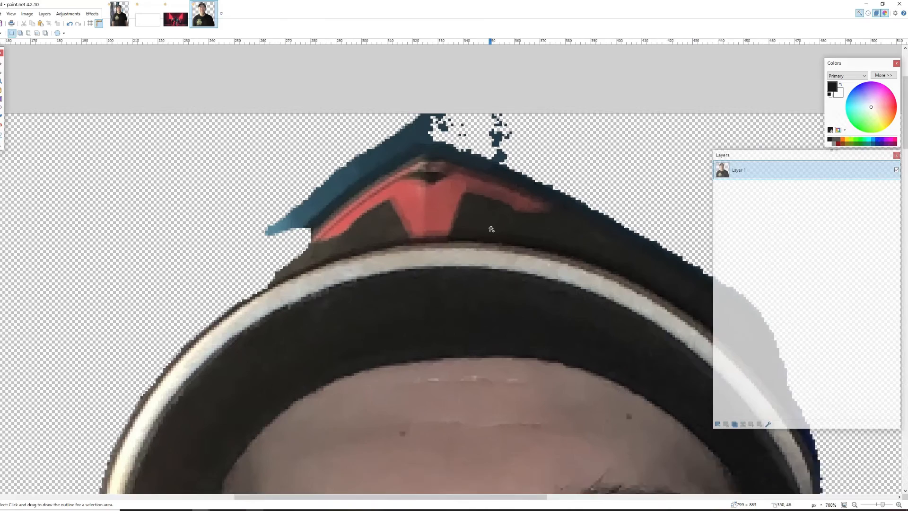
scroll(338, 231, down, 2)
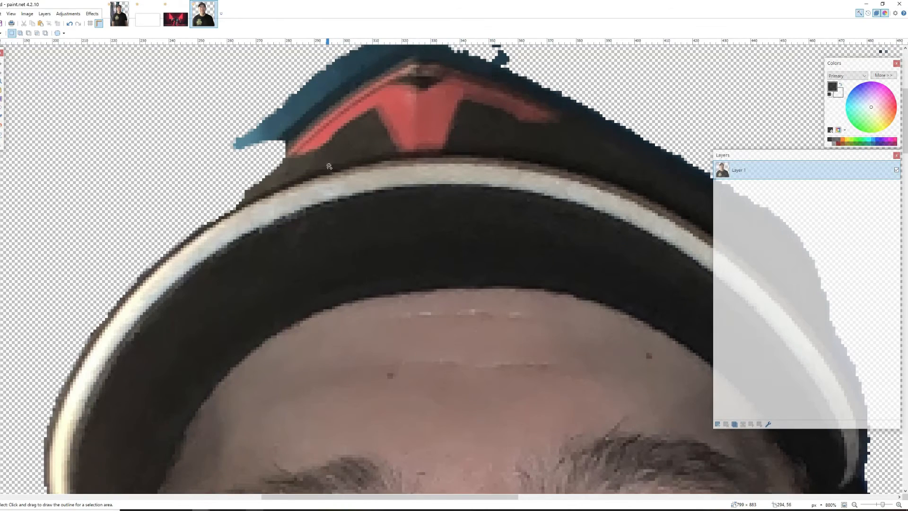
scroll(331, 168, down, 3)
scroll(356, 173, up, 2)
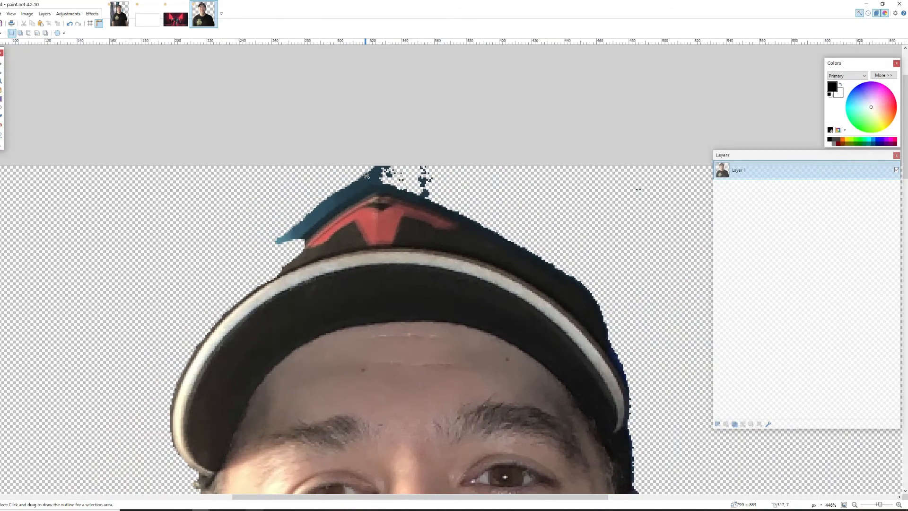
drag(304, 242, 284, 266)
key(ctrl+z)
key(ctrl+z)
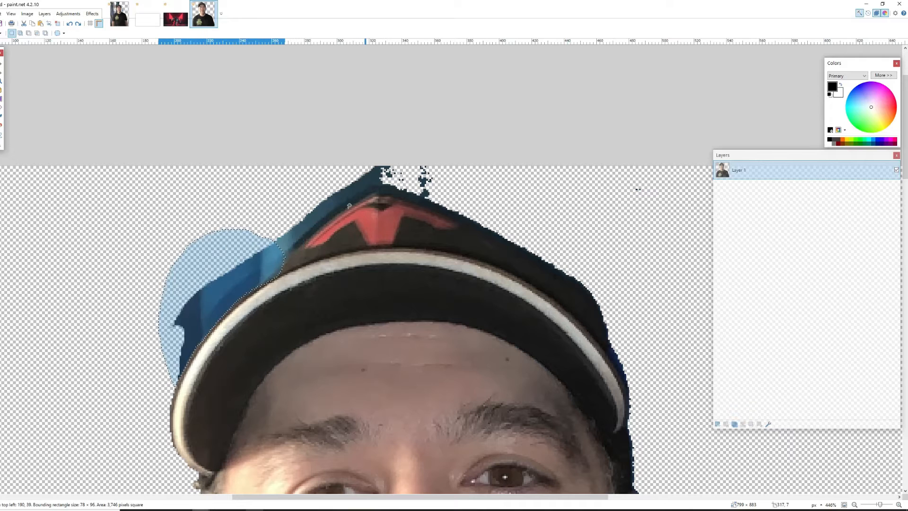
click(192, 242)
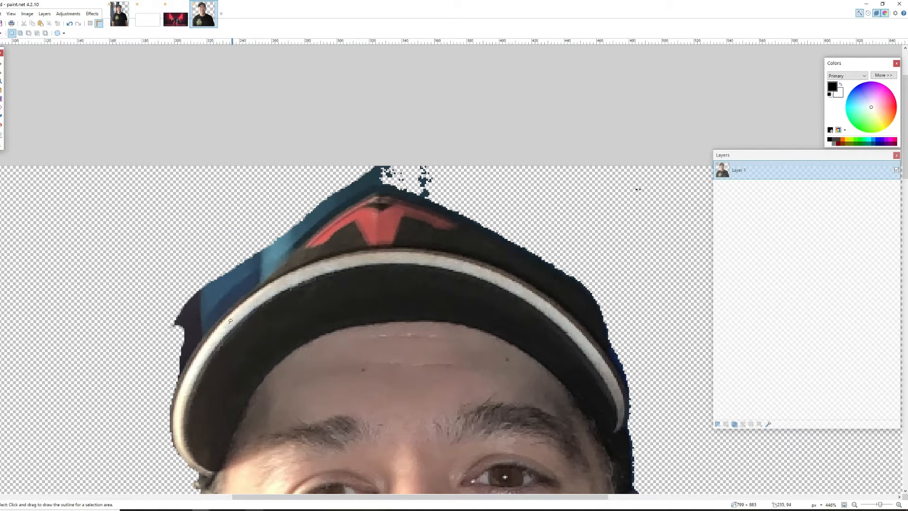
Lasso the blue curtain from the left brim up past the red logo's lower tip, delete it and trim the brim's edge.
scroll(184, 343, up, 2)
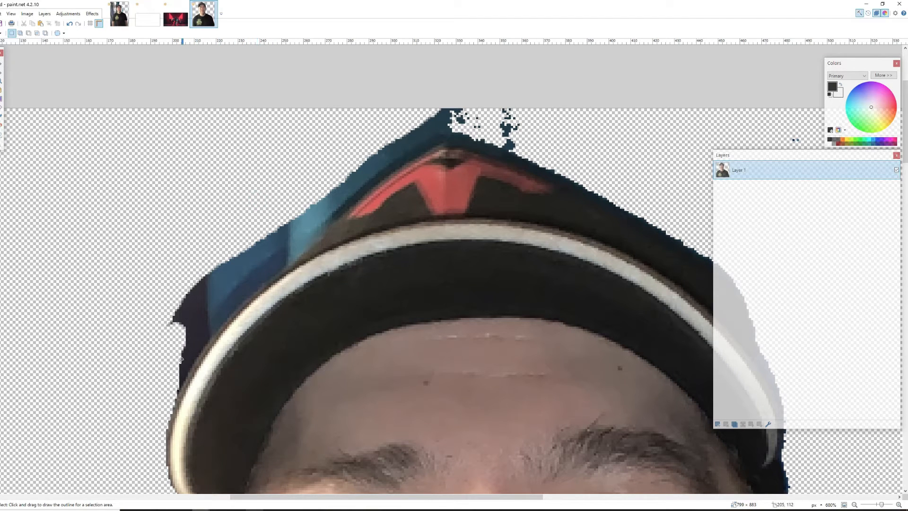
mouse_move(178, 392)
mouse_down()
mouse_move(161, 370)
mouse_move(143, 308)
mouse_move(228, 192)
mouse_move(377, 150)
mouse_move(380, 177)
mouse_move(342, 215)
mouse_up()
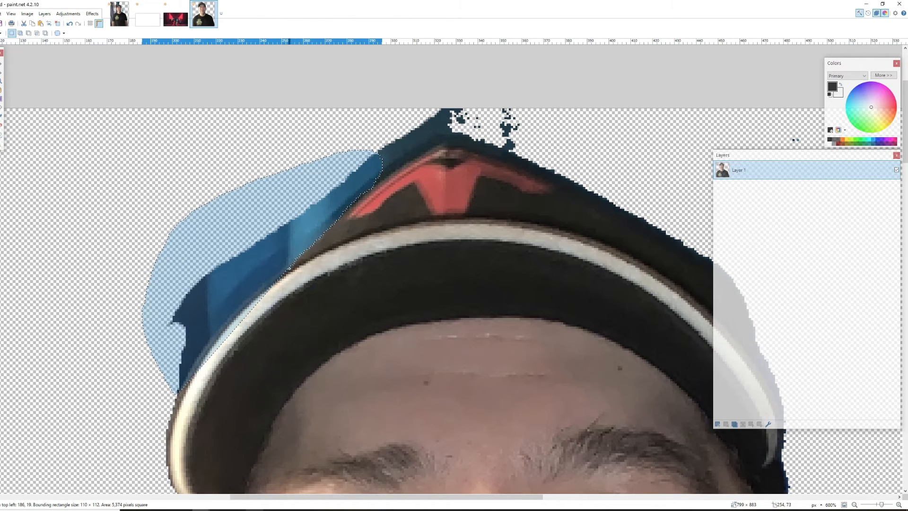
mouse_move(275, 278)
mouse_down()
mouse_move(212, 335)
mouse_move(232, 318)
mouse_up()
key(Delete)
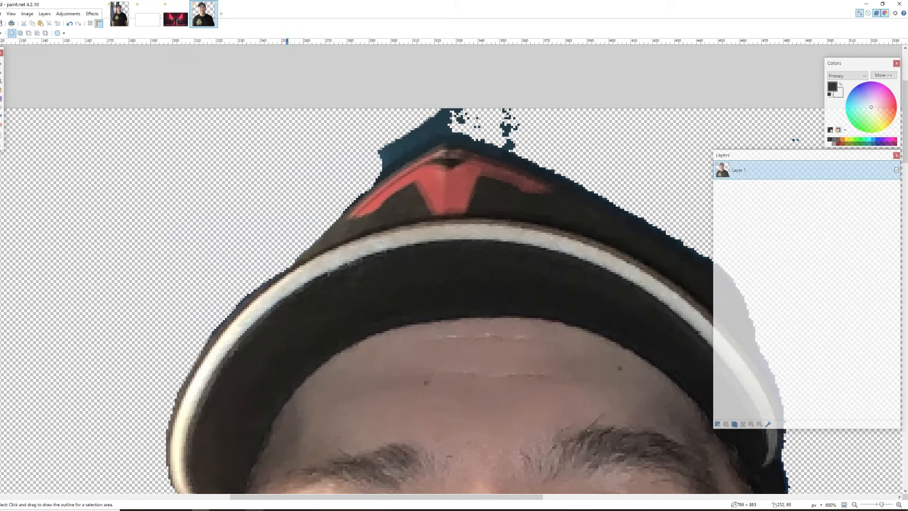
scroll(252, 328, up, 3)
mouse_move(191, 355)
mouse_down()
mouse_move(399, 97)
mouse_move(407, 138)
mouse_move(203, 338)
mouse_up()
key(Delete)
Delete the blue curtain above the red logo along the left side of the cap's peak.
scroll(609, 146, up, 5)
scroll(609, 145, down, 5)
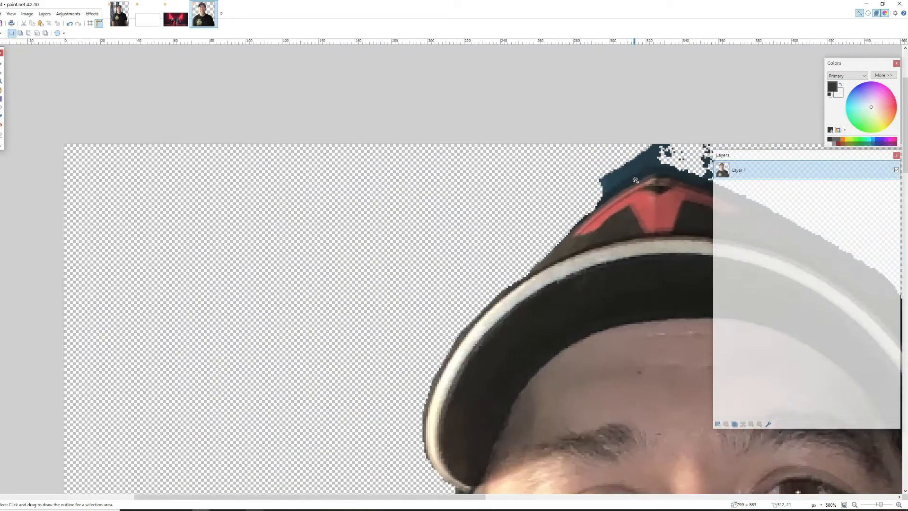
drag(506, 498, 627, 498)
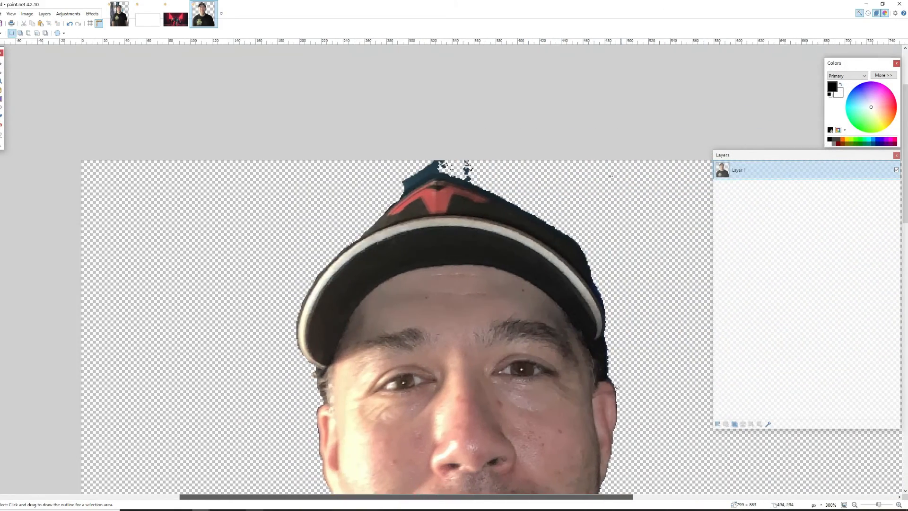
scroll(477, 178, up, 4)
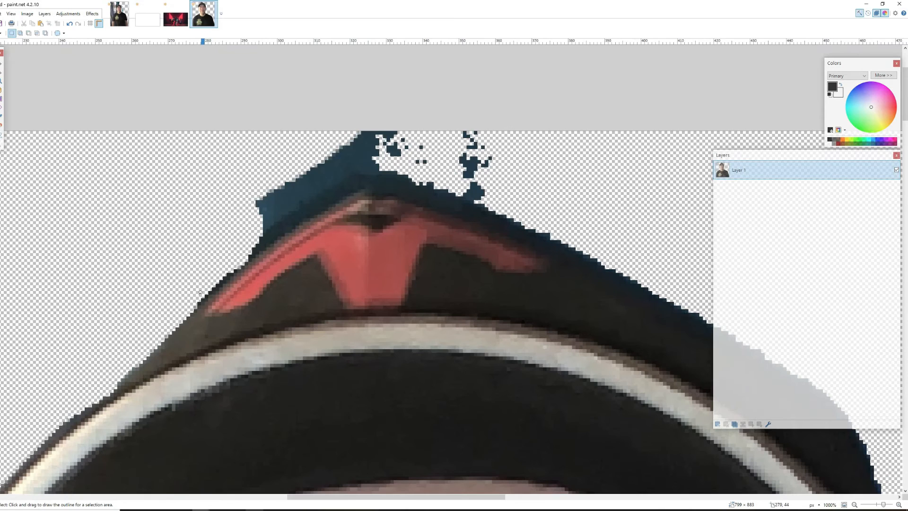
mouse_move(198, 304)
mouse_down()
mouse_move(240, 134)
mouse_move(425, 137)
mouse_move(406, 141)
mouse_move(289, 227)
mouse_move(331, 196)
mouse_up()
key(Delete)
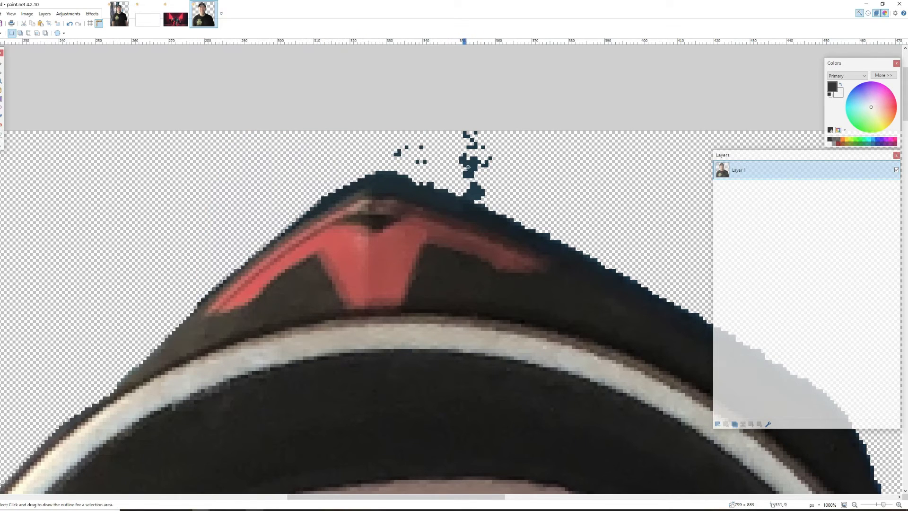
Delete the stray blue pixels above the cap's peak and the blue fringe along the cap's upper right slope.
mouse_move(355, 163)
mouse_down()
mouse_move(490, 135)
mouse_move(579, 213)
mouse_move(574, 243)
mouse_move(568, 241)
mouse_up()
key(Delete)
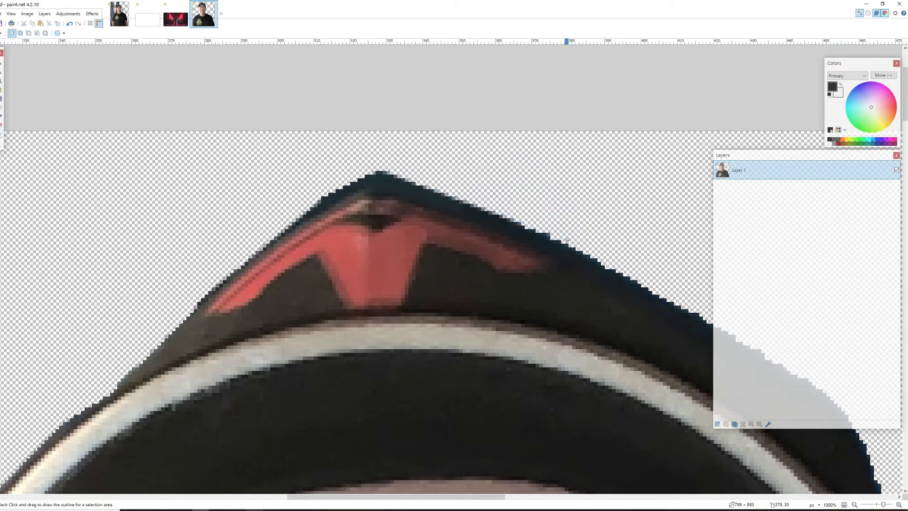
scroll(546, 201, down, 5)
scroll(551, 201, up, 5)
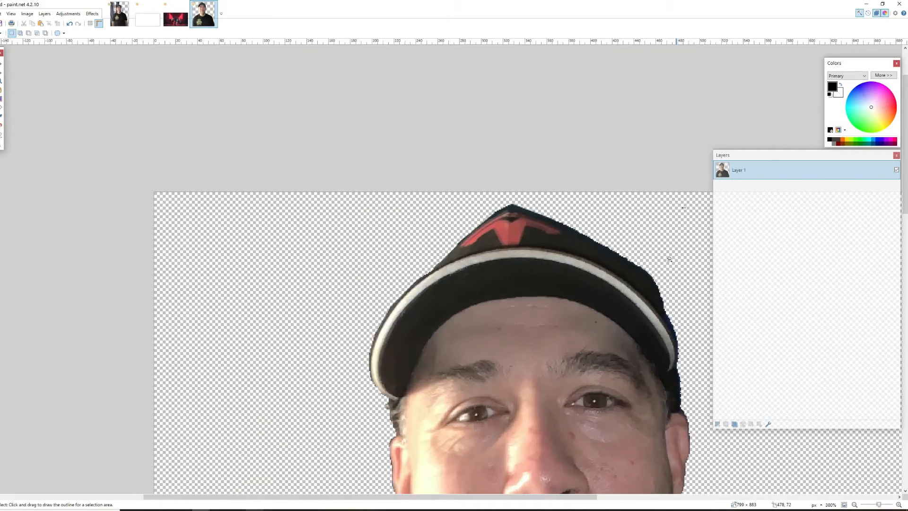
mouse_move(270, 143)
mouse_down()
mouse_move(337, 102)
mouse_move(606, 200)
mouse_move(627, 258)
mouse_move(612, 325)
mouse_up()
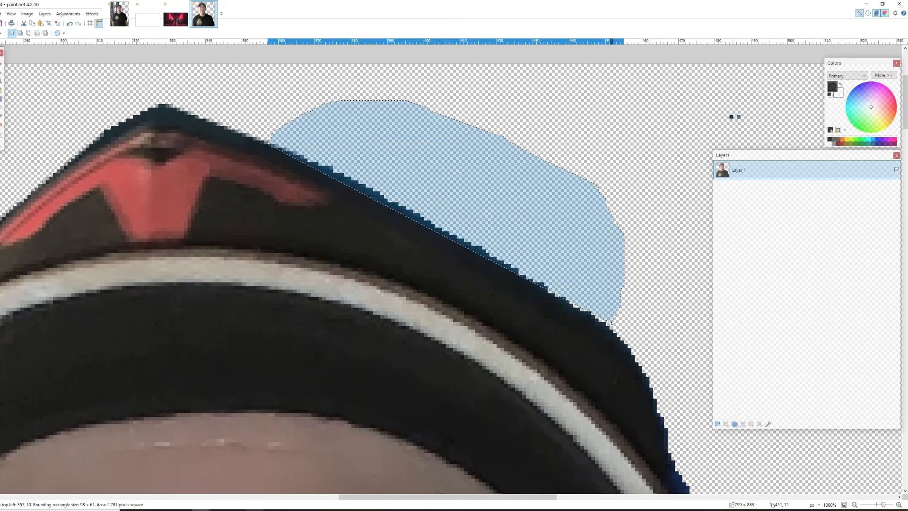
key(Delete)
Delete the stray leftover pixels floating in the transparent area to the right of the cap.
drag(522, 497, 582, 497)
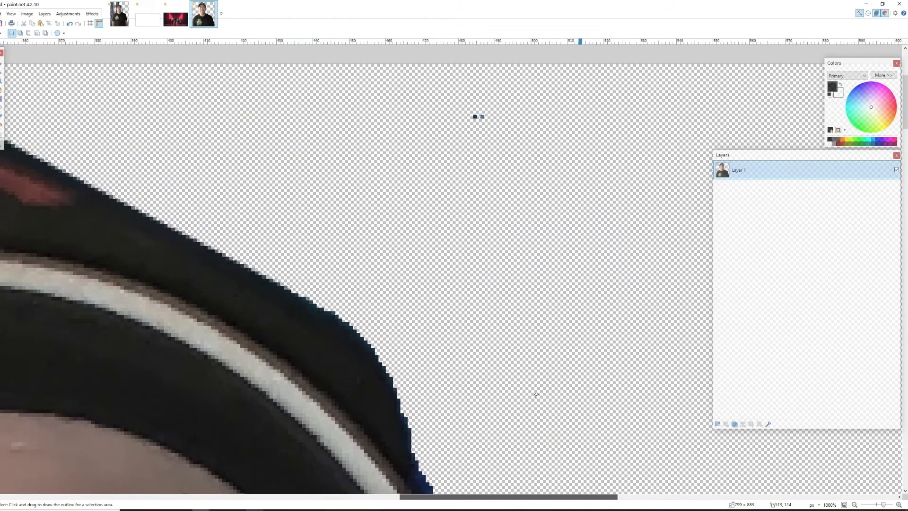
mouse_move(461, 179)
mouse_down()
mouse_move(488, 100)
mouse_move(511, 95)
mouse_move(525, 126)
mouse_up()
key(Delete)
scroll(402, 247, down, 2)
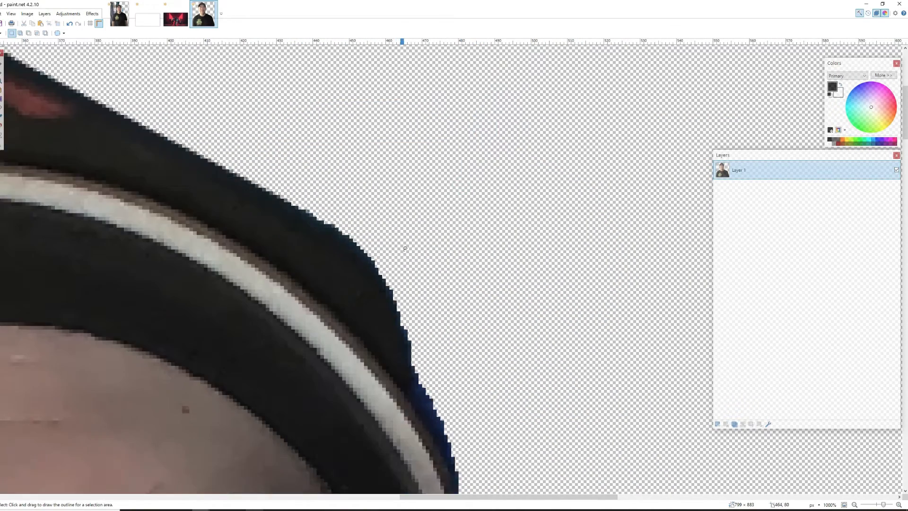
scroll(421, 232, up, 3)
scroll(440, 203, left, 1)
mouse_move(450, 186)
mouse_down()
mouse_move(525, 156)
mouse_move(502, 217)
mouse_up()
key(Delete)
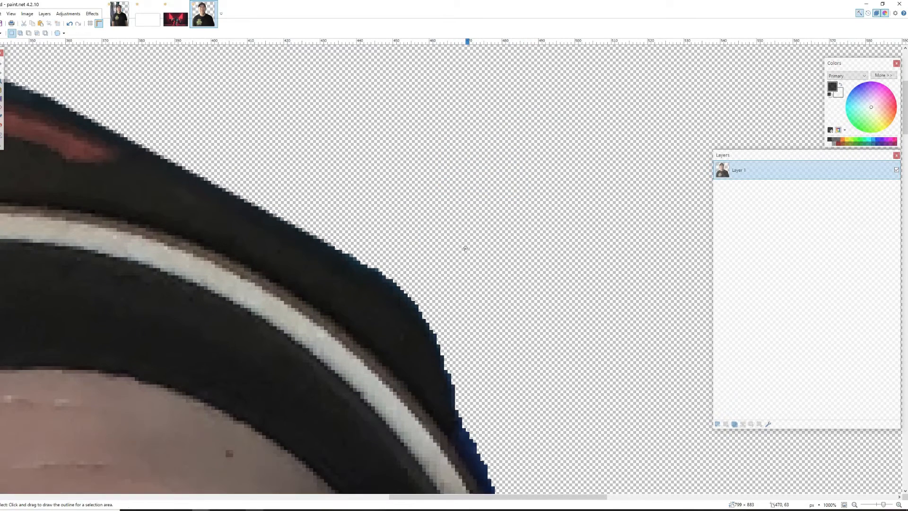
Trim the dark blue fringe around the cap's rounded right shoulder down to where the crown meets the brim.
scroll(467, 245, down, 5)
mouse_move(329, 158)
mouse_down()
mouse_move(394, 118)
mouse_move(526, 187)
mouse_move(538, 245)
mouse_move(438, 241)
mouse_up()
key(Delete)
mouse_move(391, 193)
mouse_down()
mouse_move(511, 232)
mouse_move(446, 273)
mouse_up()
key(Delete)
scroll(454, 262, down, 2)
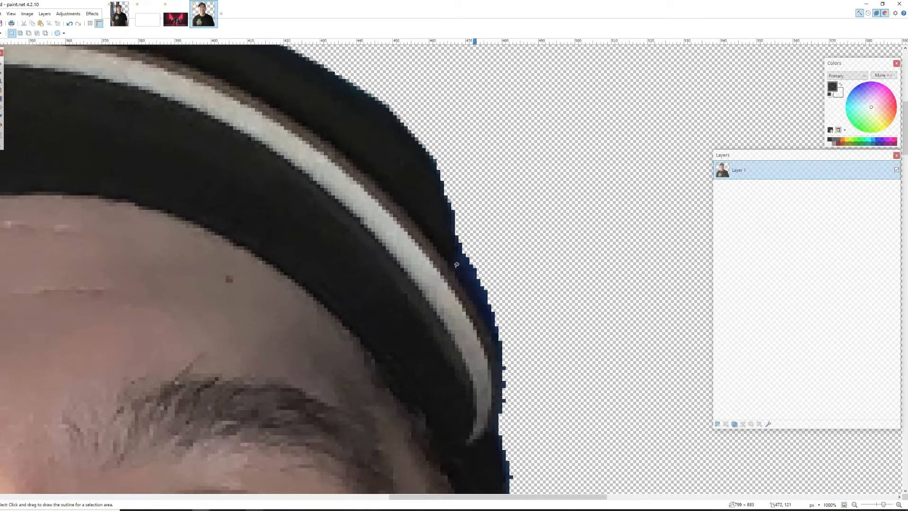
mouse_move(432, 156)
mouse_down()
mouse_move(549, 261)
mouse_move(516, 288)
mouse_move(461, 245)
mouse_move(481, 219)
mouse_move(545, 314)
mouse_move(513, 354)
mouse_move(481, 302)
mouse_up()
key(Delete)
Lasso and delete the blue fringe along the outer right edge of the white-striped brim.
click(505, 254)
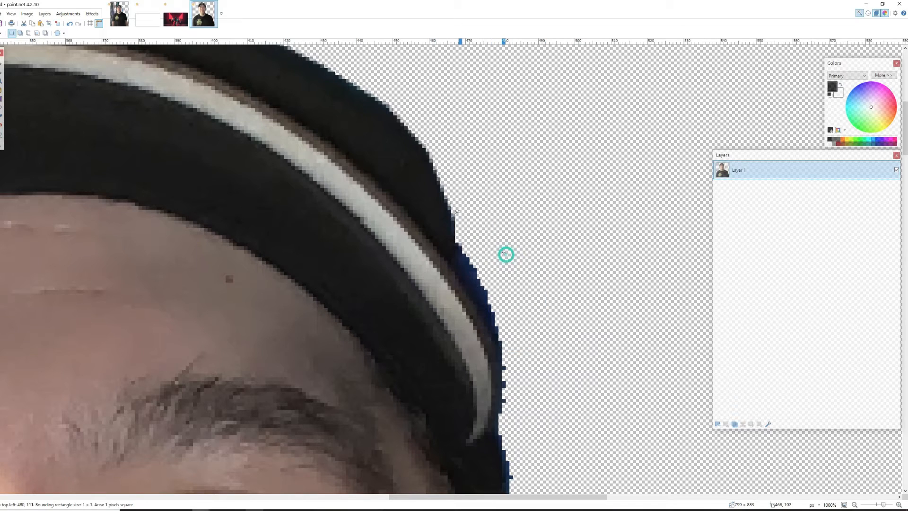
mouse_move(450, 198)
mouse_down()
mouse_move(513, 316)
mouse_move(495, 323)
mouse_up()
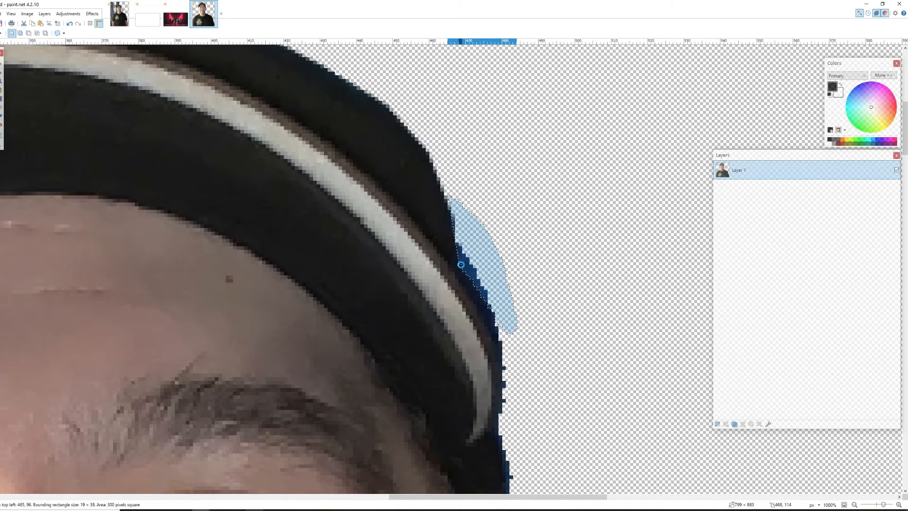
click(461, 265)
scroll(494, 187, down, 3)
mouse_move(458, 125)
mouse_down()
mouse_move(525, 194)
mouse_move(491, 175)
mouse_move(523, 253)
mouse_move(515, 302)
mouse_move(504, 297)
mouse_move(535, 369)
mouse_up()
click(491, 175)
key(Delete)
Trim the blue fringe from the cap's right side between the brim's lower tip and the top of the ear.
click(497, 284)
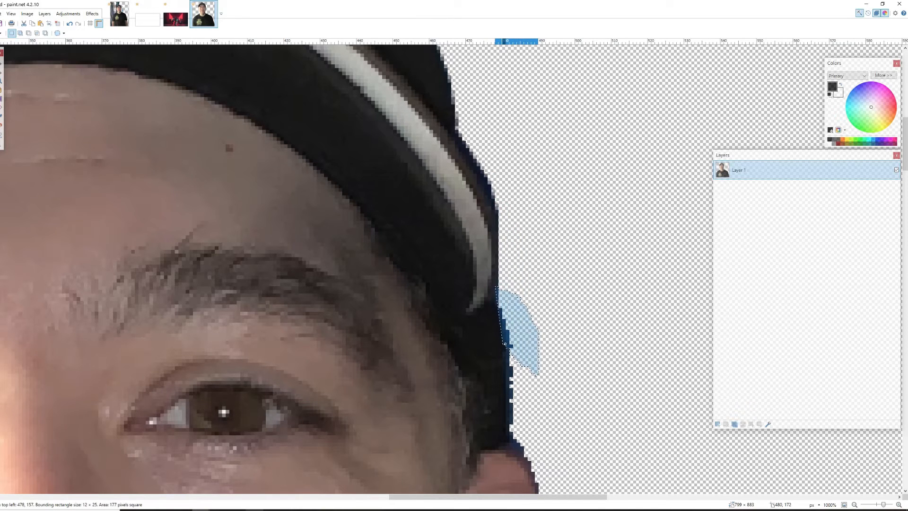
key(Delete)
click(510, 351)
scroll(511, 350, down, 1)
mouse_move(507, 292)
mouse_down()
mouse_move(529, 365)
mouse_move(515, 384)
mouse_up()
key(Delete)
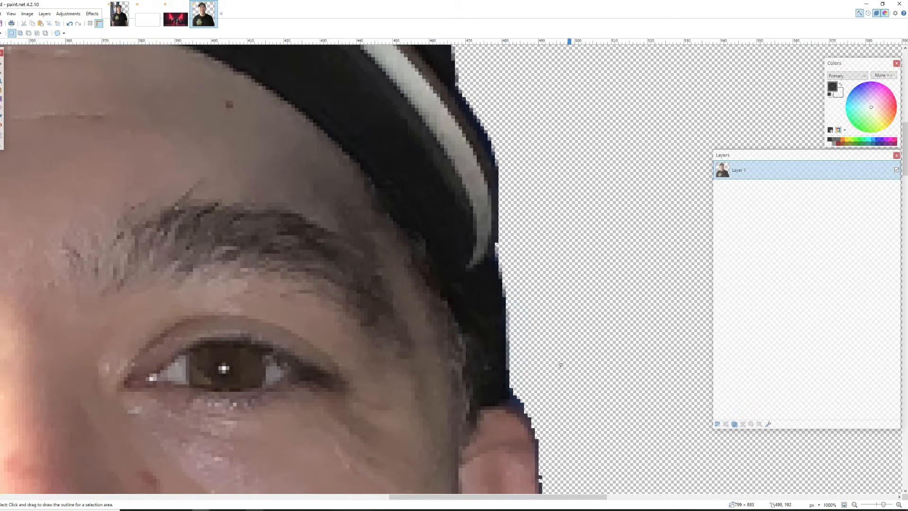
scroll(561, 364, down, 4)
mouse_move(509, 212)
mouse_down()
mouse_move(531, 233)
mouse_move(511, 221)
mouse_up()
key(Delete)
Delete the blue curtain patch and the stray pixels around it above the right shoulder, and clear the selection.
scroll(538, 237, down, 9)
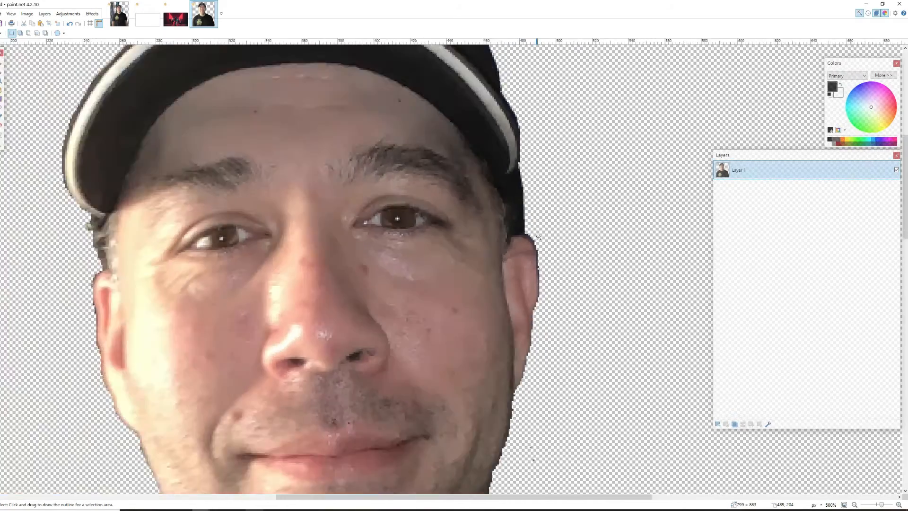
scroll(642, 406, up, 5)
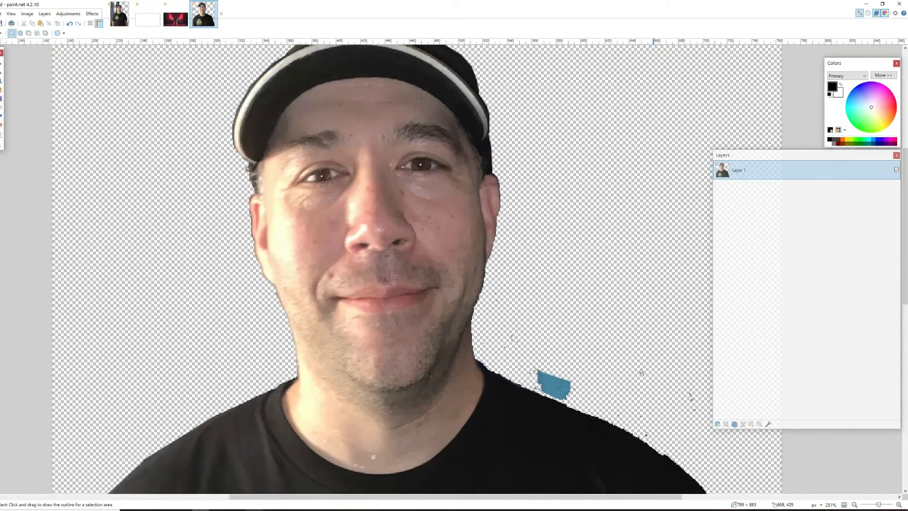
mouse_move(263, 196)
mouse_down()
mouse_move(346, 174)
mouse_move(440, 268)
mouse_move(511, 366)
mouse_move(515, 414)
mouse_move(302, 306)
mouse_move(285, 282)
mouse_move(259, 316)
mouse_up()
key(Delete)
key(ctrl+d)
Trim the blue fringe along the top of the right shoulder beside the neck and clear the selection.
scroll(240, 220, down, 3)
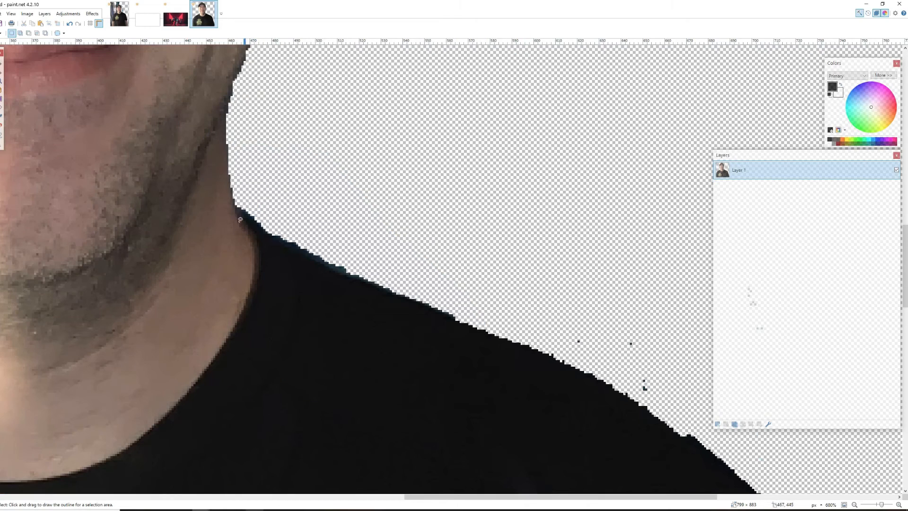
scroll(281, 240, up, 4)
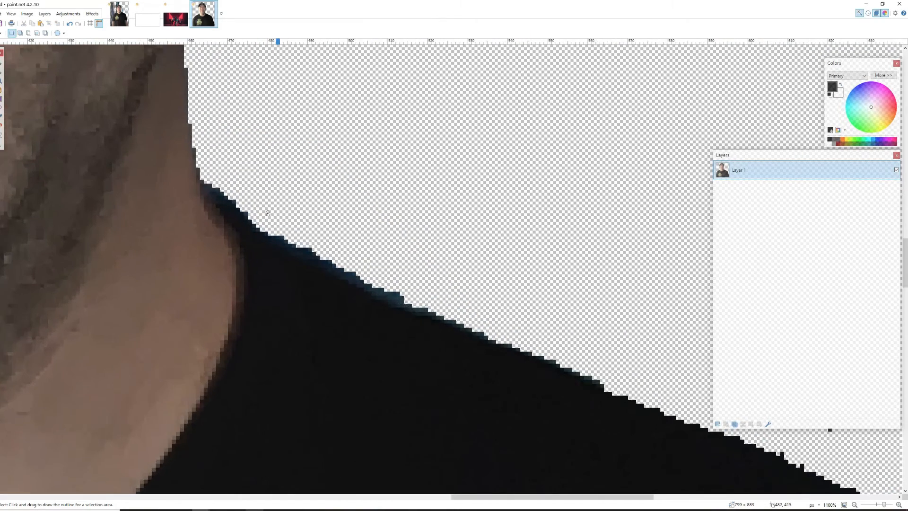
mouse_move(200, 180)
mouse_down()
mouse_move(476, 279)
mouse_move(485, 334)
mouse_move(365, 287)
mouse_up()
drag(275, 241, 200, 180)
key(Delete)
key(ctrl+d)
Delete the blue fringe along the middle of the right shoulder together with the stray pixels above it.
drag(464, 498, 539, 502)
scroll(426, 377, down, 2)
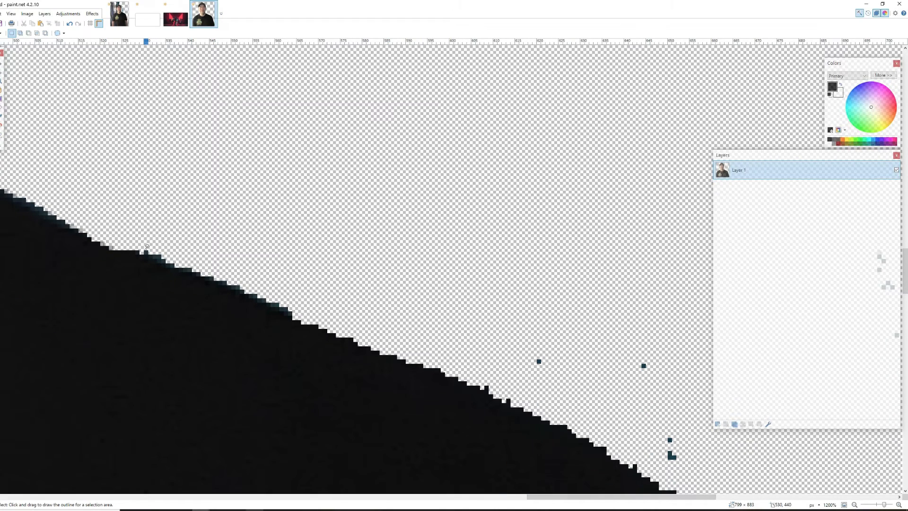
mouse_move(139, 250)
mouse_down()
mouse_move(166, 228)
mouse_move(594, 308)
mouse_move(675, 371)
mouse_move(685, 452)
mouse_move(629, 458)
mouse_move(587, 447)
mouse_up()
key(Delete)
Smooth the outer curve of the right shoulder by cutting off the jagged edge down to the upper sleeve.
drag(569, 498, 650, 498)
scroll(528, 352, down, 2)
scroll(528, 353, down, 3)
mouse_move(473, 282)
mouse_down()
mouse_move(451, 333)
mouse_move(550, 374)
mouse_up()
scroll(543, 362, down, 4)
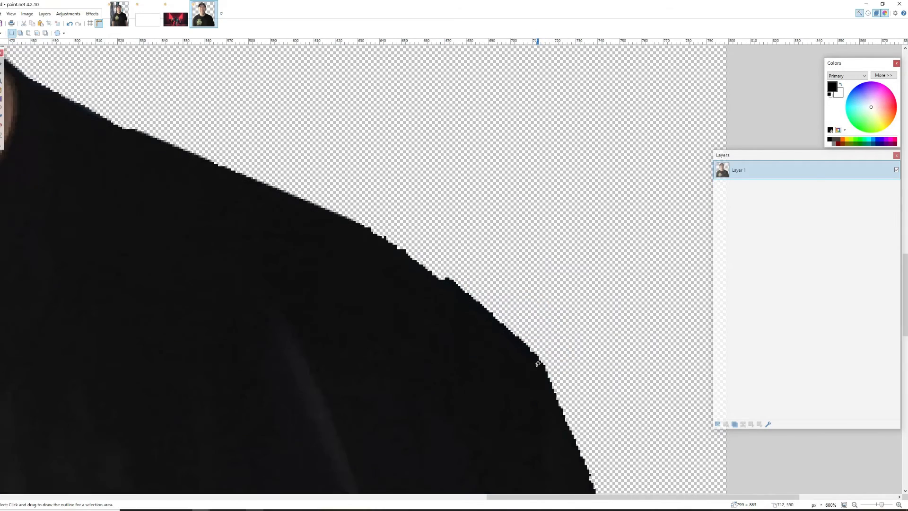
scroll(442, 247, up, 5)
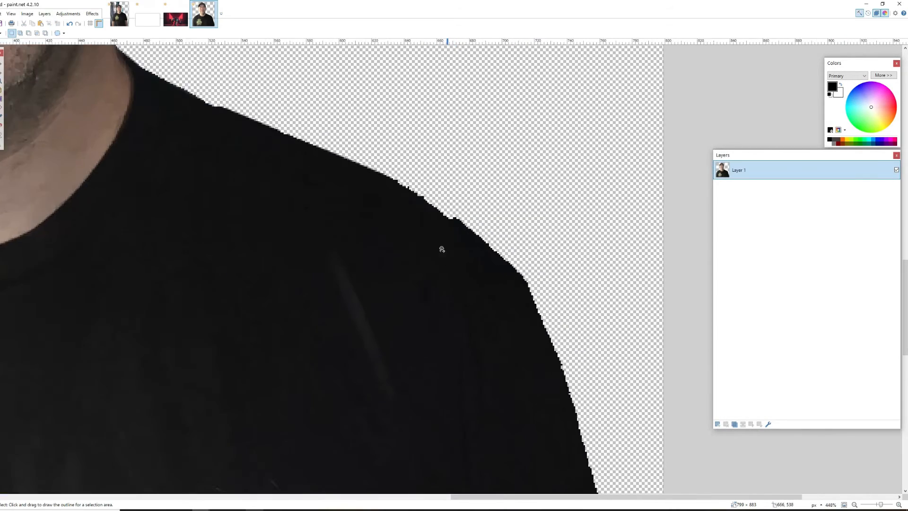
mouse_move(402, 170)
mouse_down()
mouse_move(476, 172)
mouse_move(606, 230)
mouse_move(634, 282)
mouse_move(613, 318)
mouse_up()
click(614, 319)
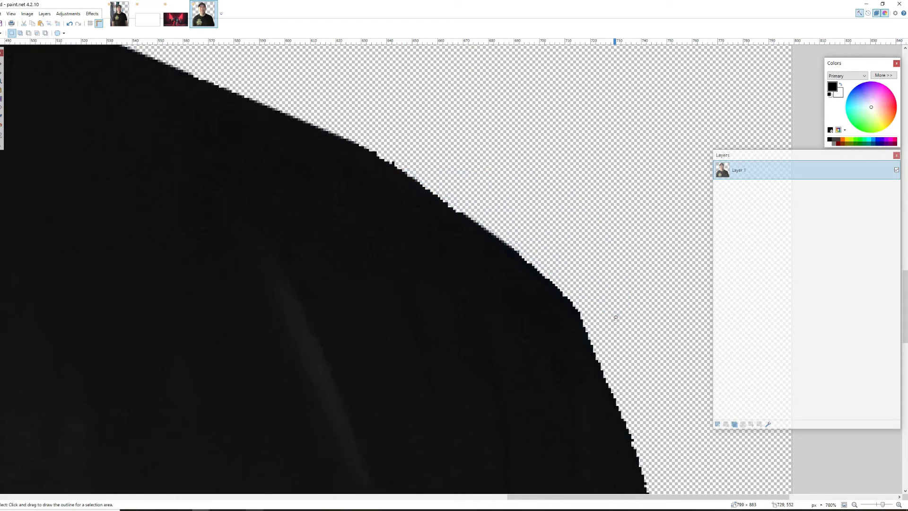
Move the cutout slightly down so the arm and curtain remnants below the right sleeve leave the canvas, and deselect.
scroll(612, 312, down, 5)
scroll(625, 306, down, 5)
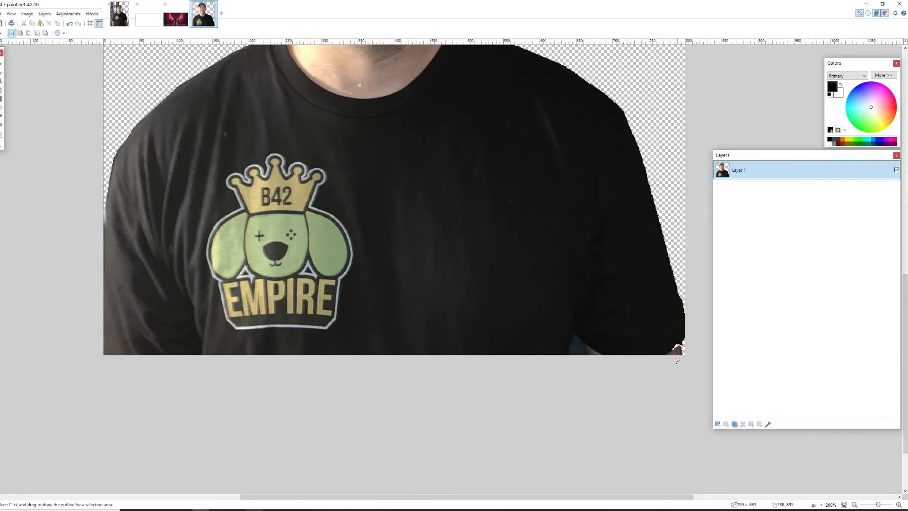
scroll(685, 374, up, 6)
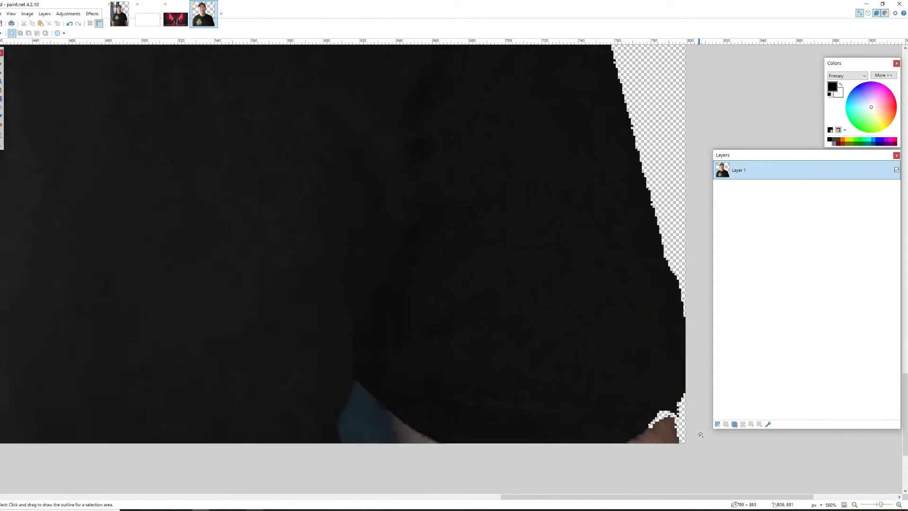
scroll(680, 377, down, 9)
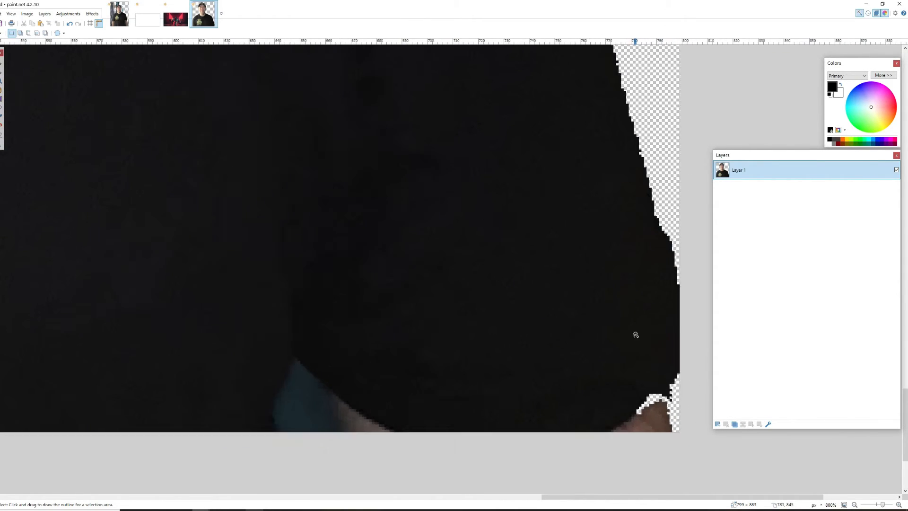
scroll(570, 313, up, 1)
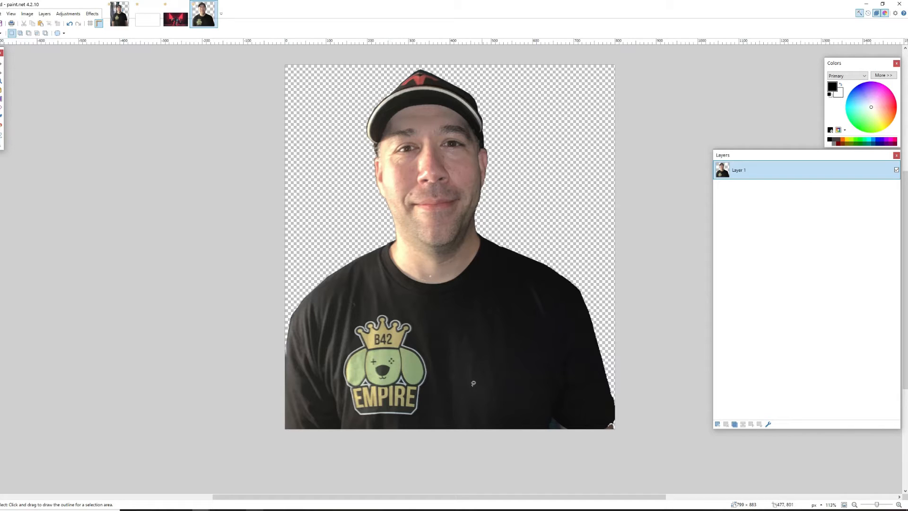
key(m)
drag(459, 351, 459, 361)
key(ctrl+d)
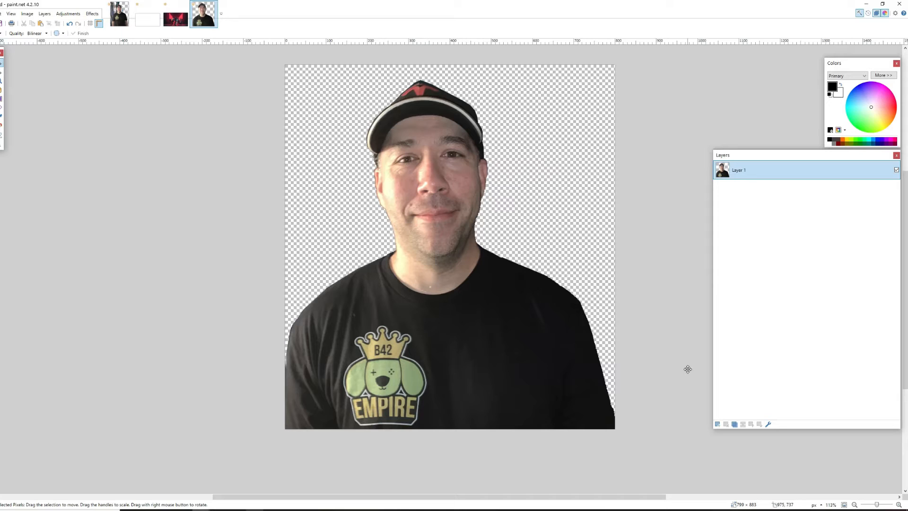
Apply the Old Feather object effect to the cutout with radius 2, strength 1 and True Feather enabled.
click(91, 14)
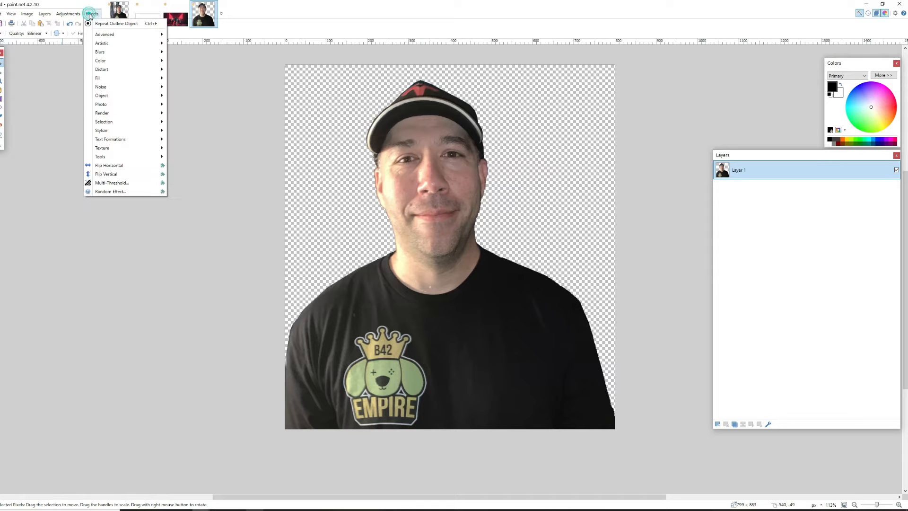
mouse_move(106, 97)
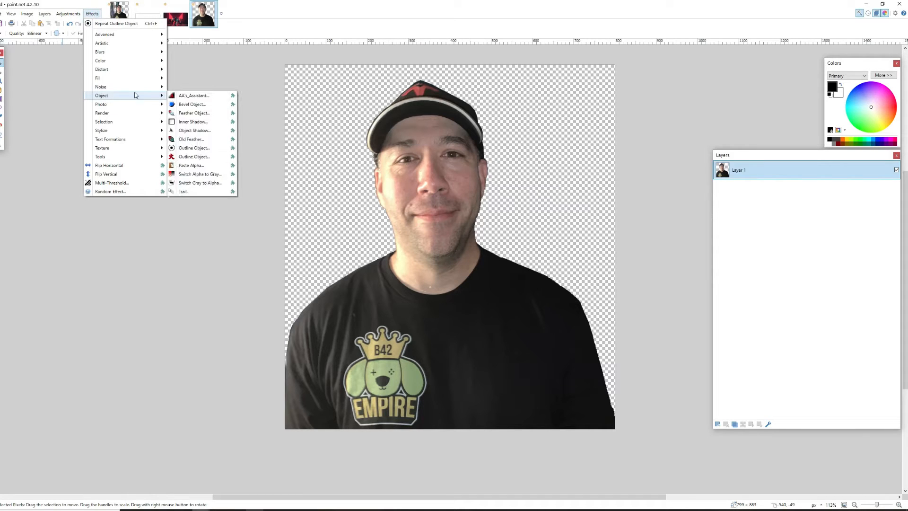
click(201, 140)
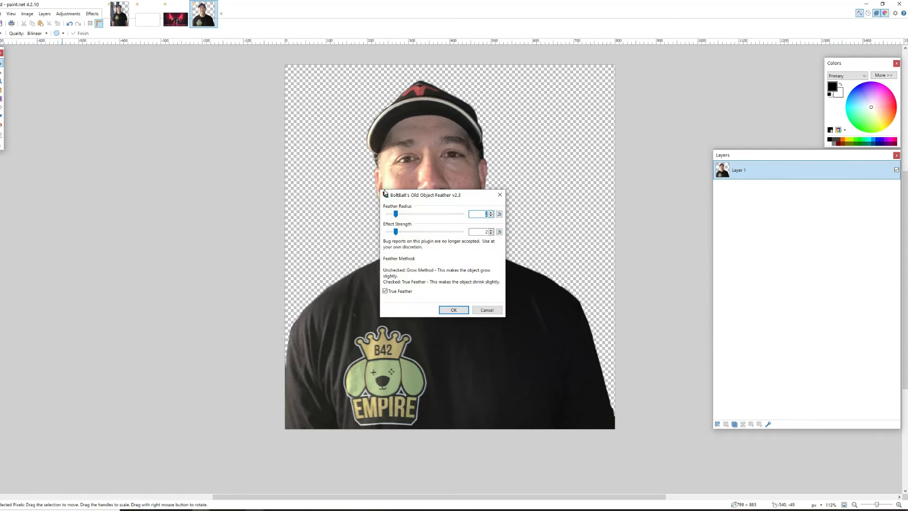
drag(412, 196, 547, 242)
mouse_move(438, 238)
mouse_down()
mouse_move(440, 230)
mouse_move(431, 246)
mouse_up()
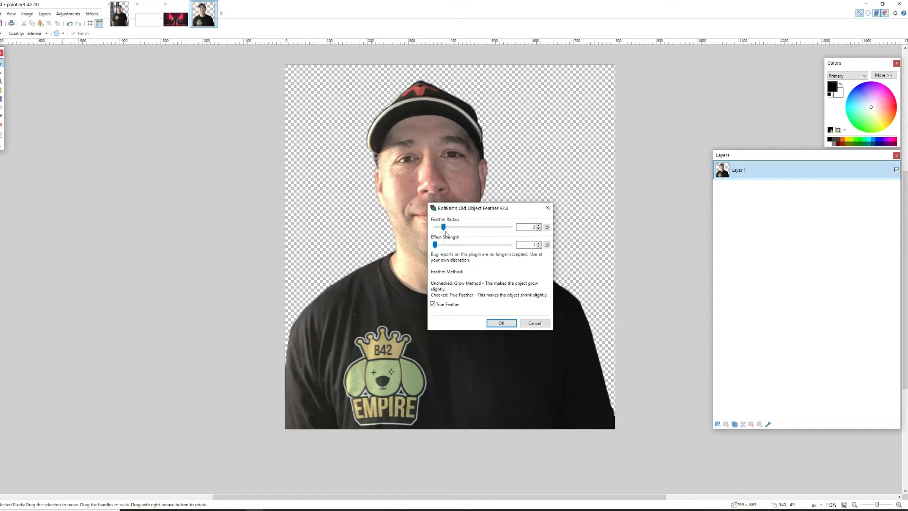
click(496, 324)
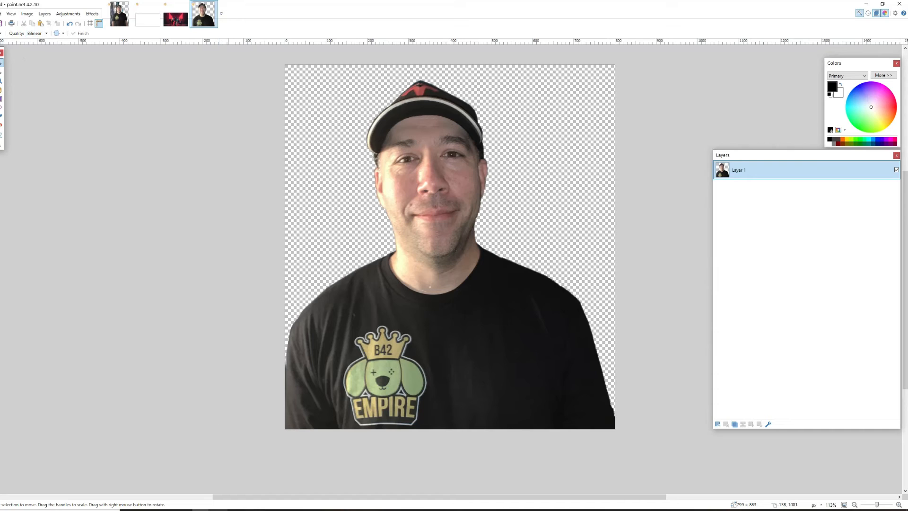
Copy the whole red game artwork into the blank 1080 × 566 image, shift it to cover the canvas and deselect.
click(147, 14)
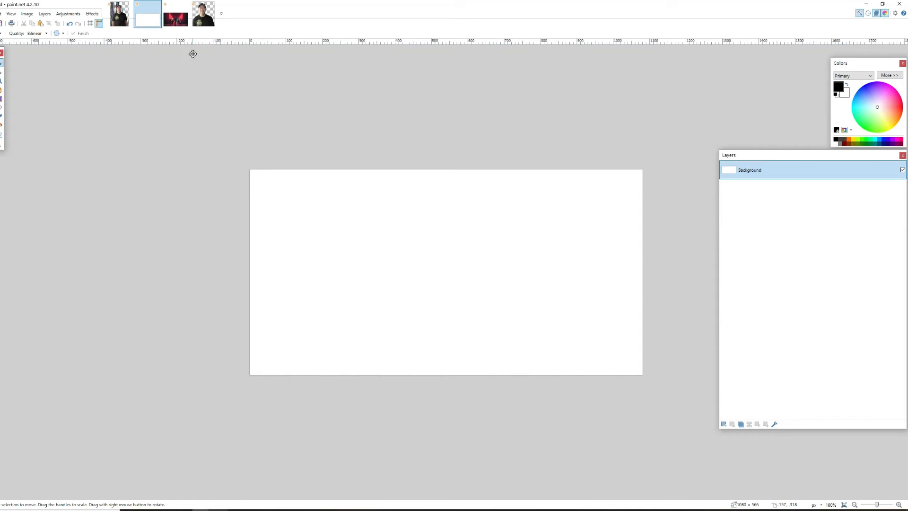
click(176, 14)
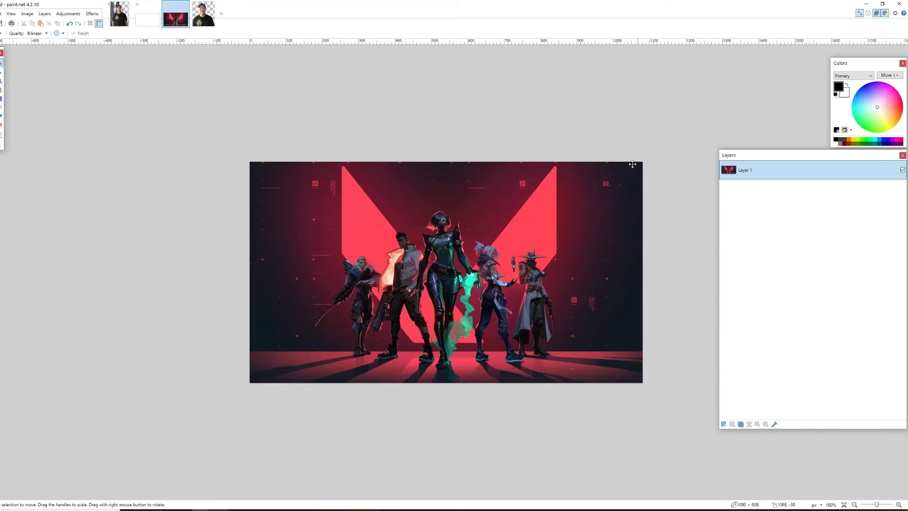
key(ctrl+a)
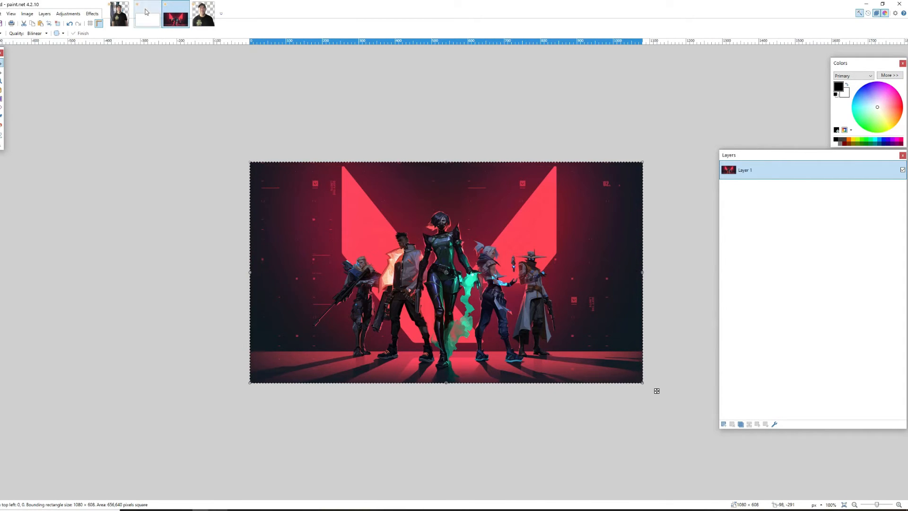
key(ctrl+shift+Tab)
key(ctrl+v)
click(418, 337)
mouse_move(558, 358)
mouse_down()
mouse_move(540, 341)
mouse_move(558, 347)
mouse_up()
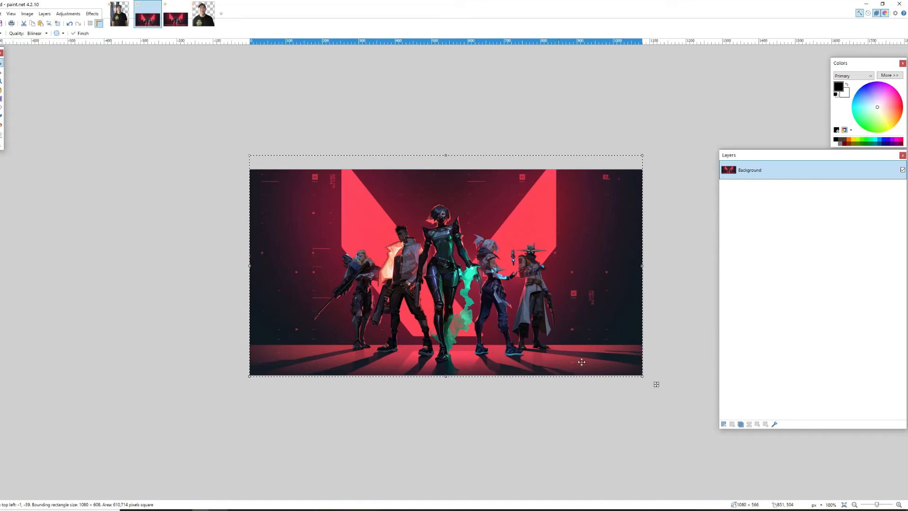
key(ctrl+d)
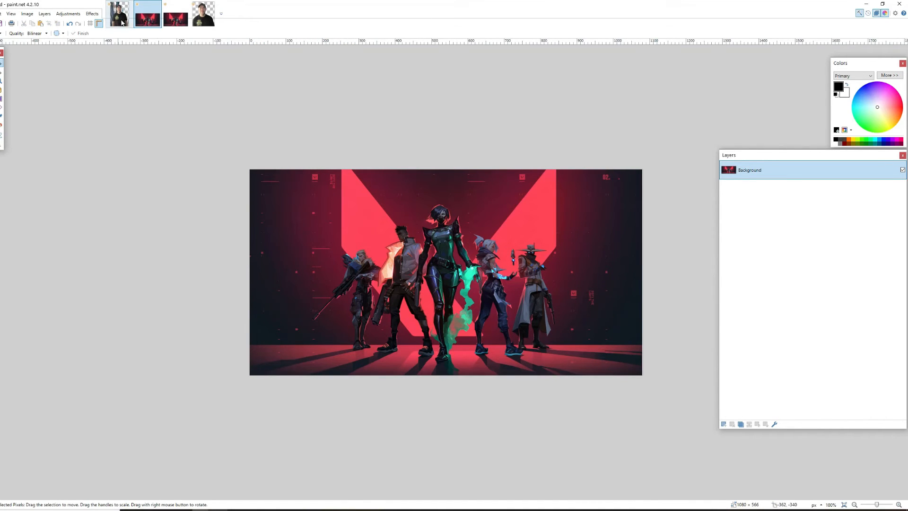
Resize the man's cutout image to 450 pixels wide with the aspect ratio maintained.
click(204, 14)
key(ctrl+a)
key(ctrl+d)
click(26, 13)
click(39, 33)
text(45)
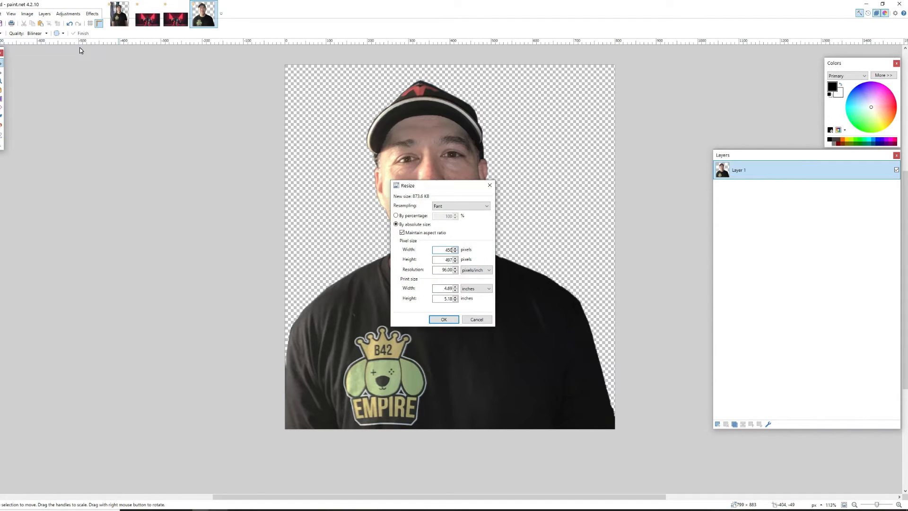
key(Return)
Copy the whole resized cutout and add a new layer above the artwork in the 1080 × 608 image.
key(ctrl+a)
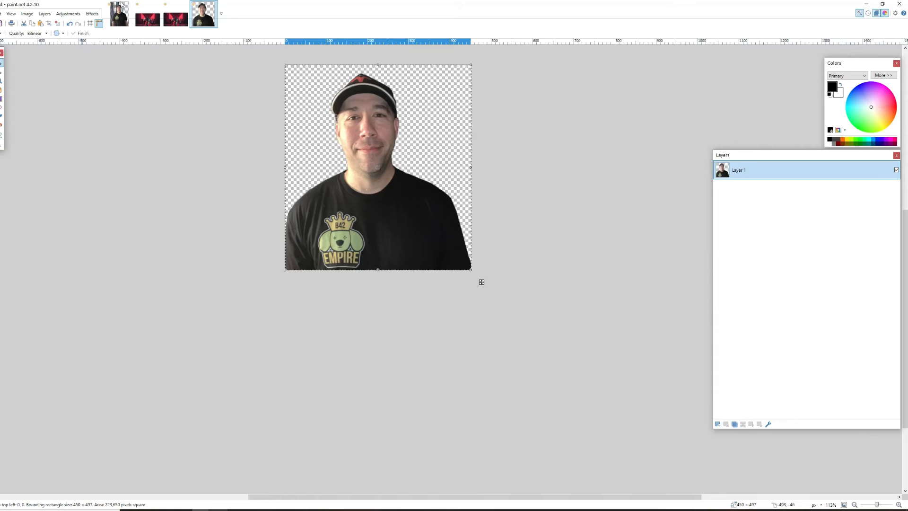
click(180, 16)
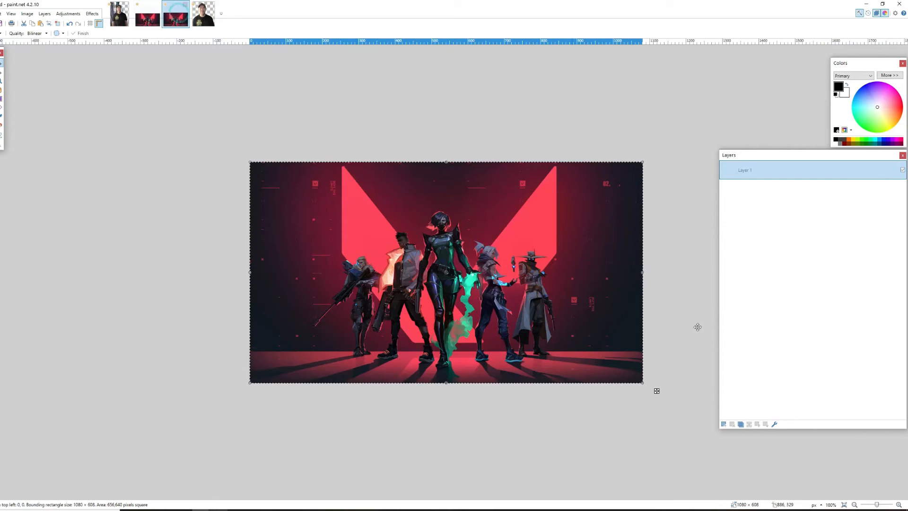
click(724, 424)
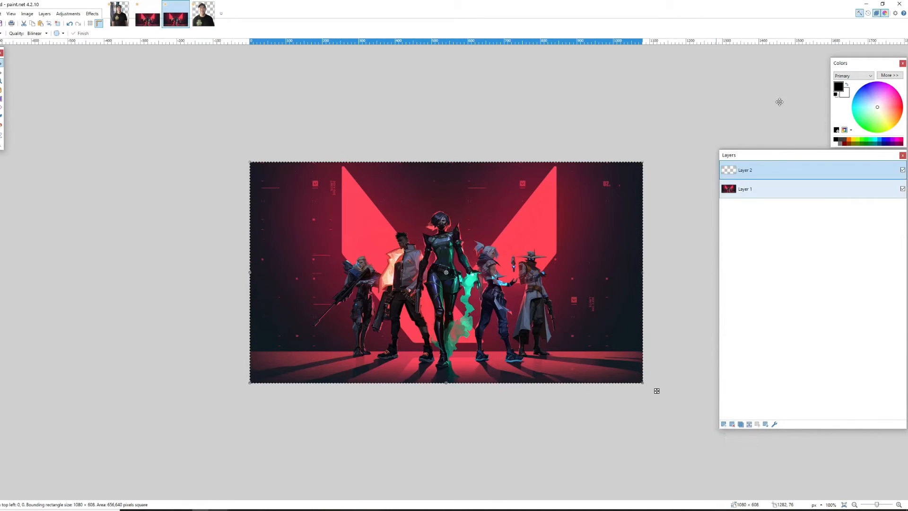
Hide and restore the Colors, Layers and Tools windows one after another.
click(885, 13)
click(885, 13)
click(877, 13)
click(877, 14)
click(860, 13)
click(860, 14)
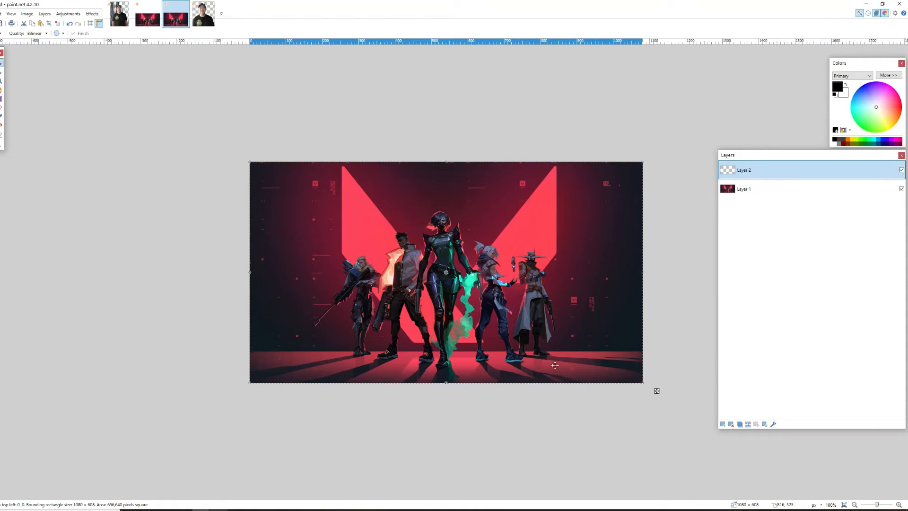
Paste the man's cutout onto the new layer and shrink it into the lower-right corner of the artwork.
key(ctrl+v)
drag(352, 270, 601, 302)
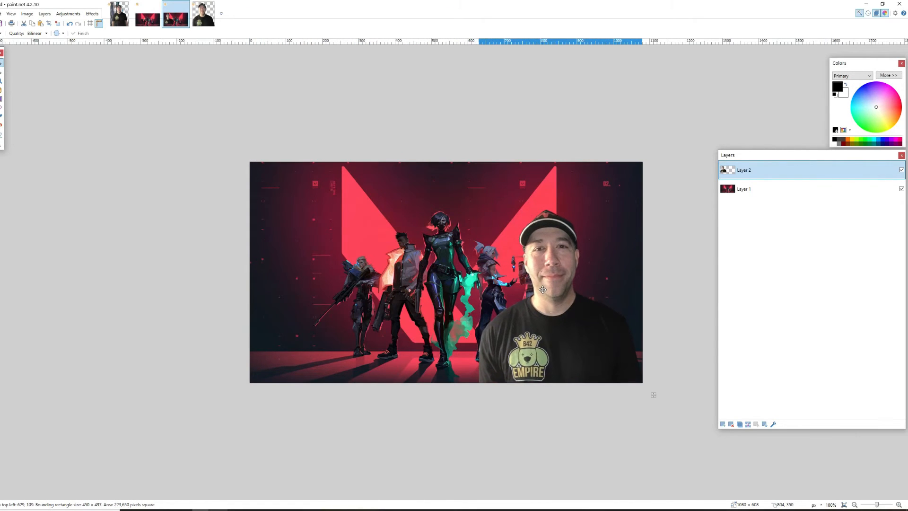
drag(480, 202, 536, 277)
Apply the Outline Object effect to the man's cutout in white with radius 6 and strength 1.
click(92, 13)
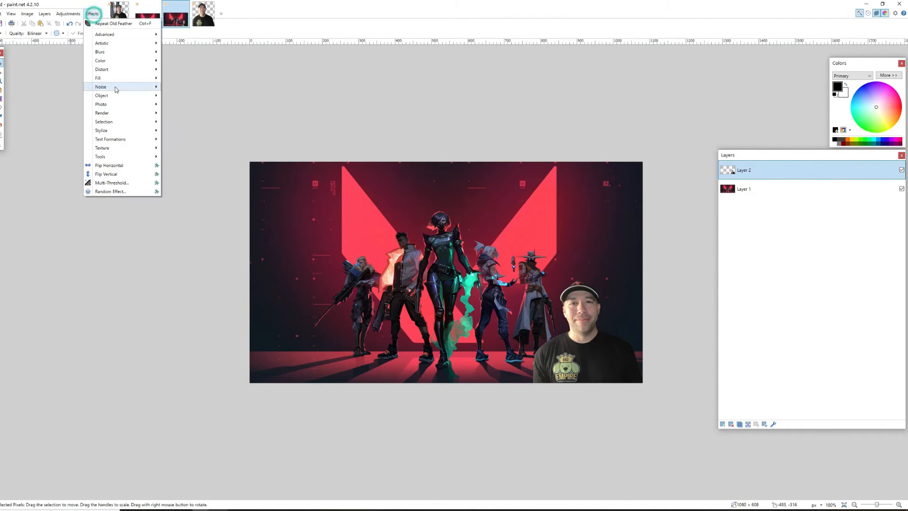
click(116, 94)
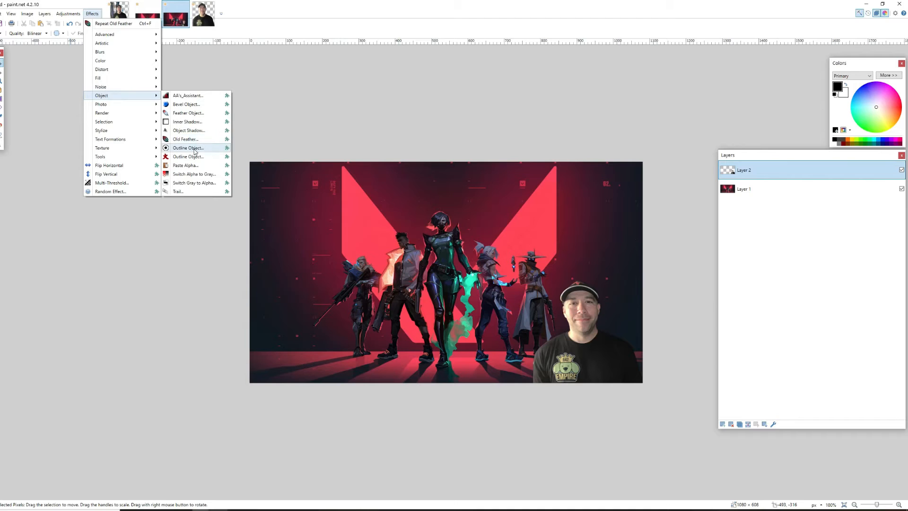
click(189, 147)
drag(441, 207, 42, 10)
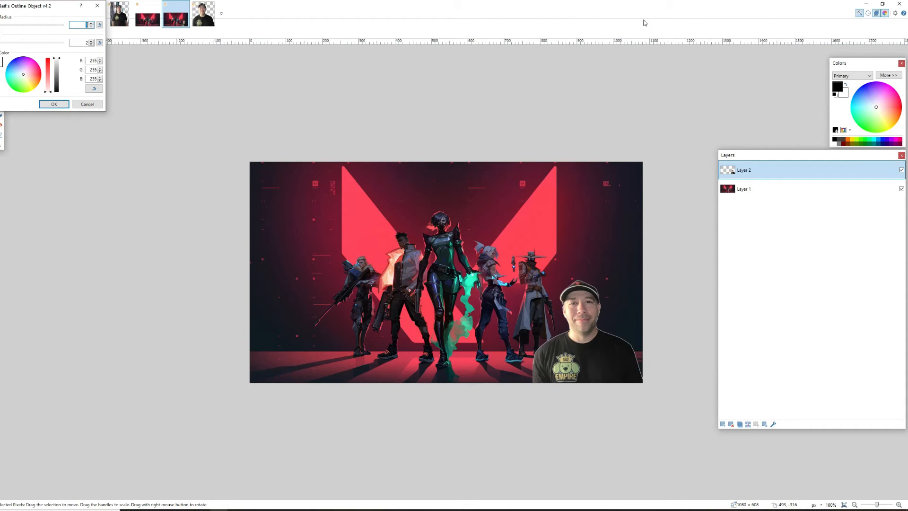
drag(57, 11, 285, 127)
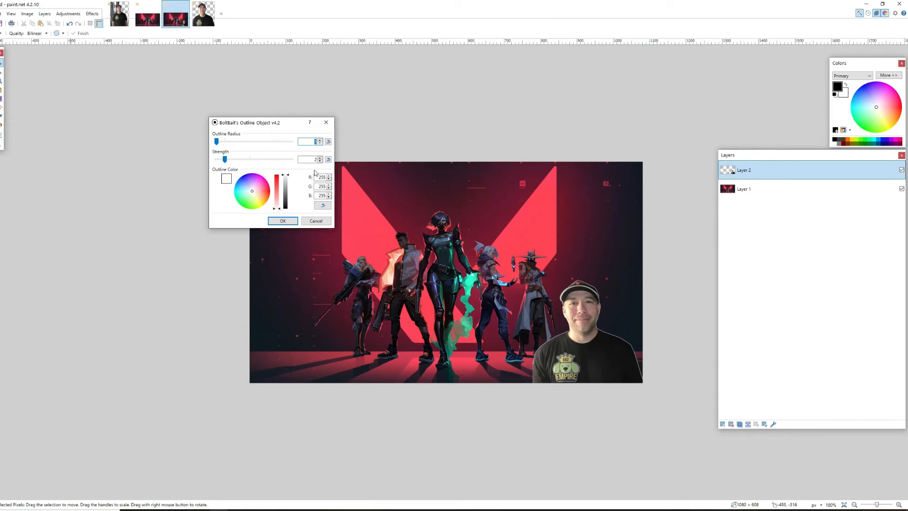
drag(225, 160, 363, 155)
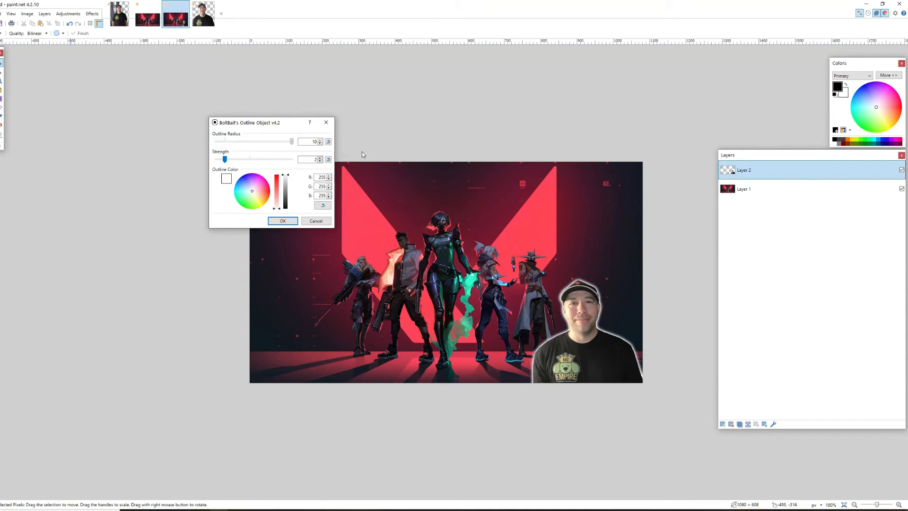
drag(223, 162, 197, 158)
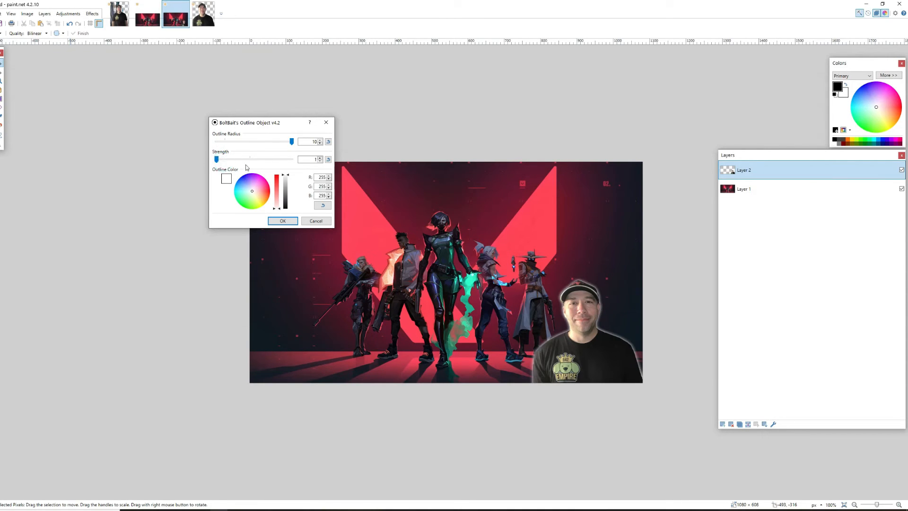
drag(291, 143, 260, 145)
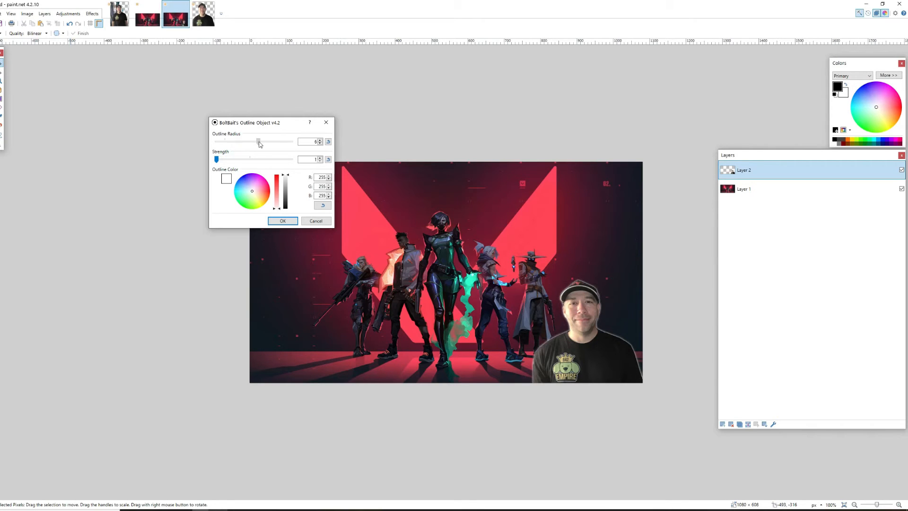
click(286, 221)
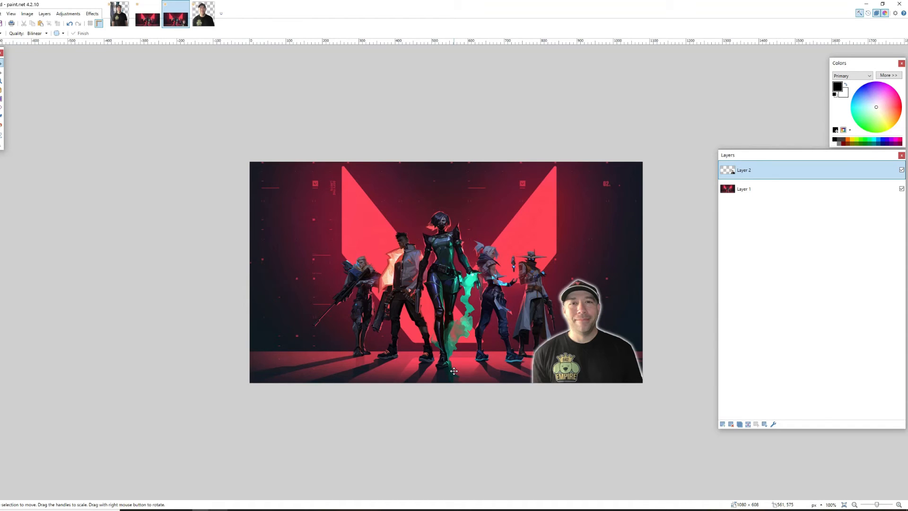
Add an empty layer above the man's cutout and search for a transparent Valorant logo in the browser's image search.
click(723, 425)
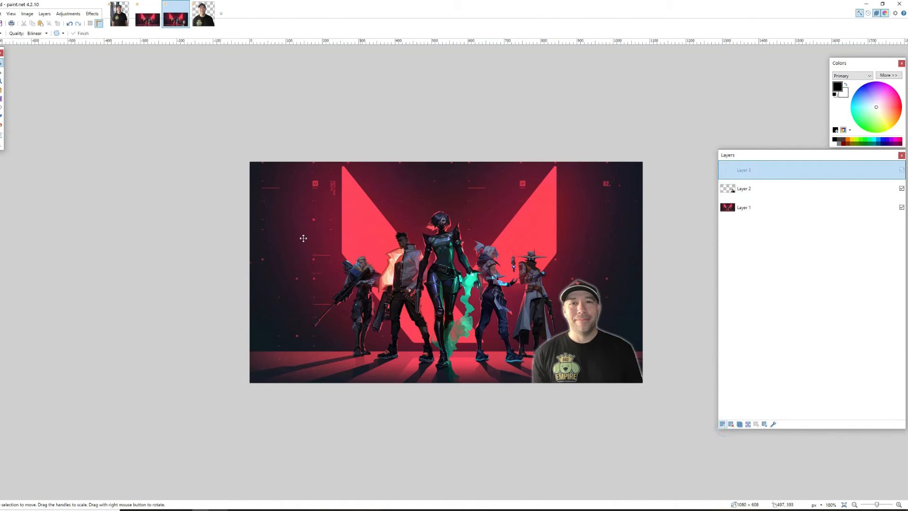
click(215, 510)
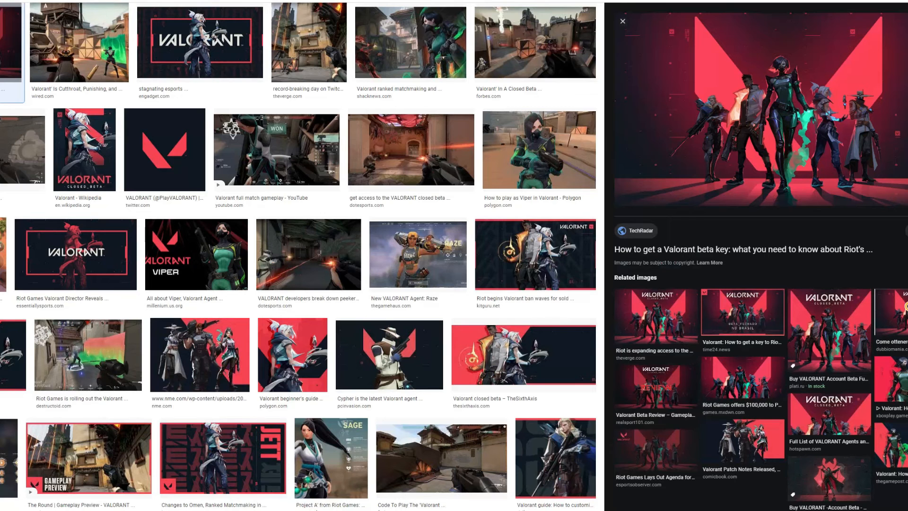
scroll(174, 99, up, 2)
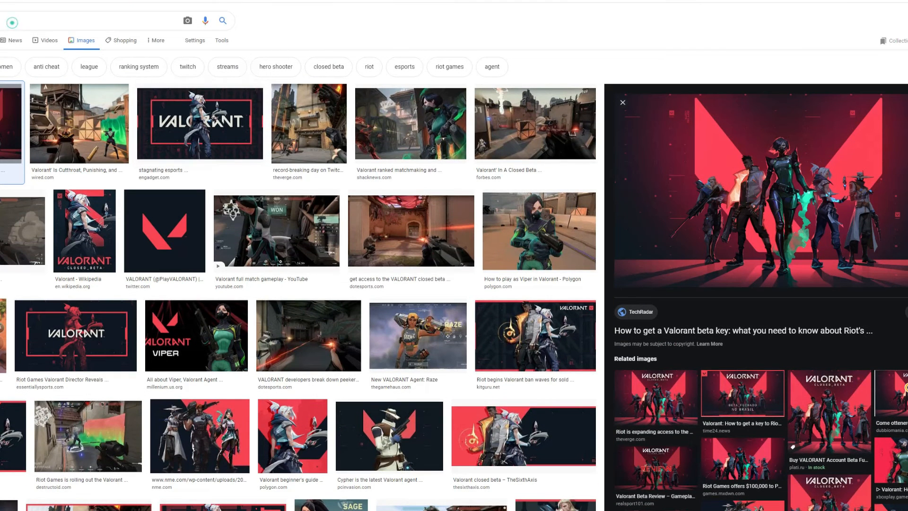
click(14, 18)
text(logo transparent)
key(Return)
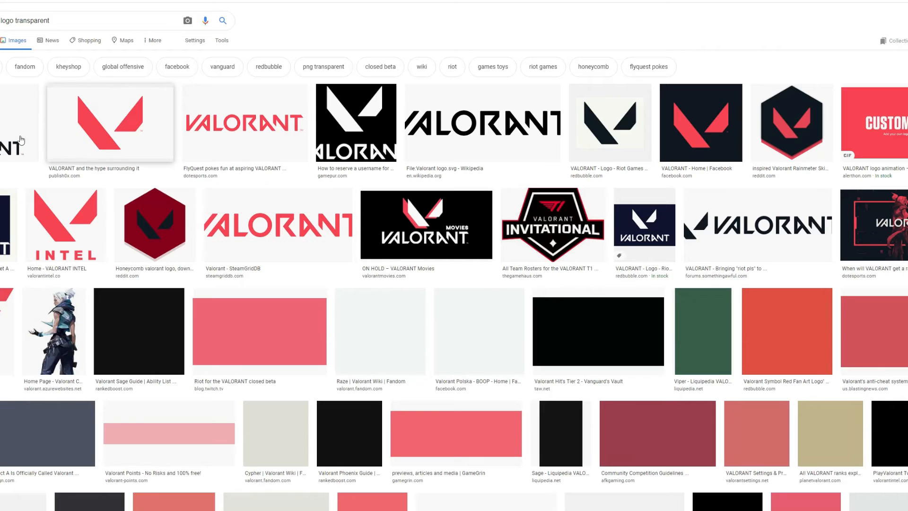
Copy the full image of the black Valorant logo with the V emblem and return to paint.net.
click(16, 138)
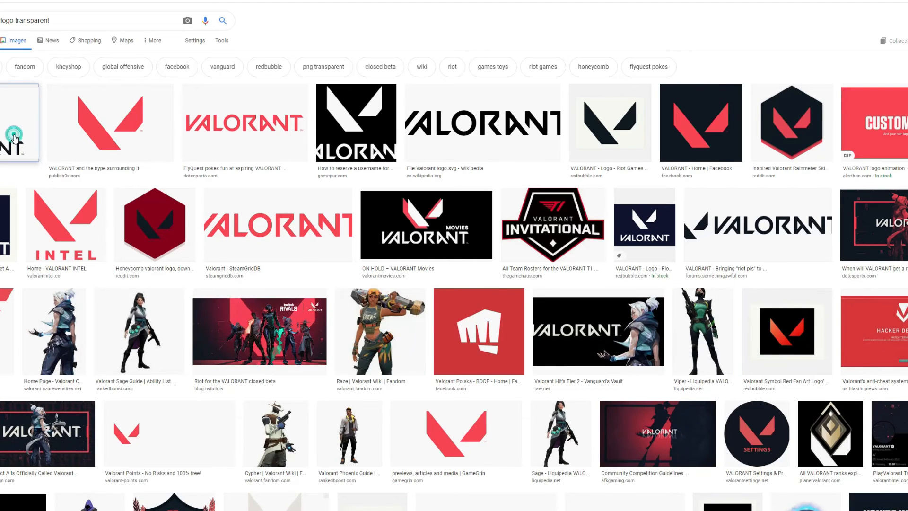
right_click(800, 127)
click(831, 207)
key(alt+Tab)
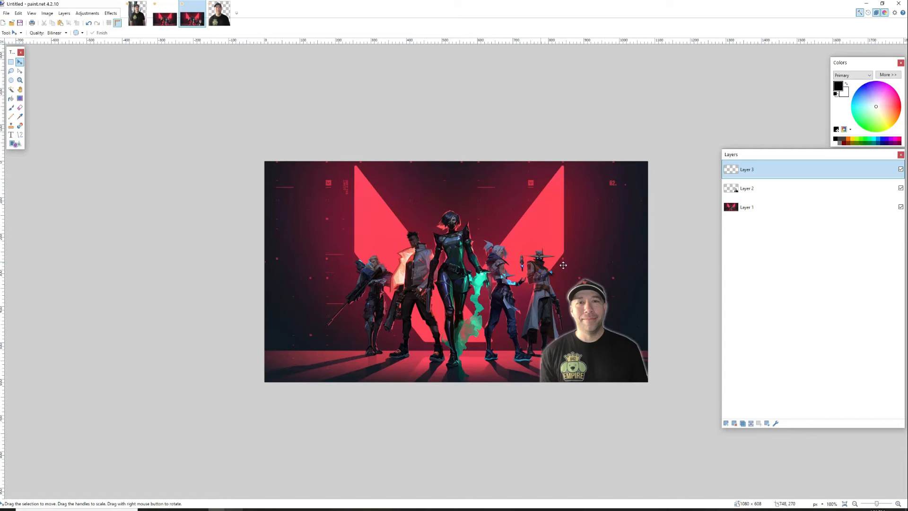
Try to paste the full-size logo onto the empty layer while keeping the canvas size.
key(ctrl+v)
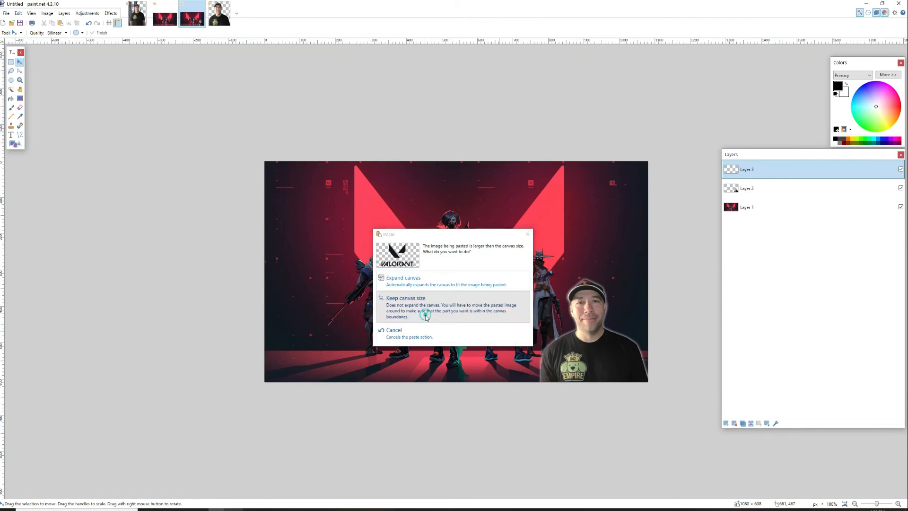
click(425, 312)
key(ctrl+z)
Paste the copied Valorant logo into a new image.
click(19, 13)
click(50, 86)
Resize the logo image to 300 pixels wide with the aspect ratio maintained.
click(47, 13)
click(53, 32)
text(300)
key(Return)
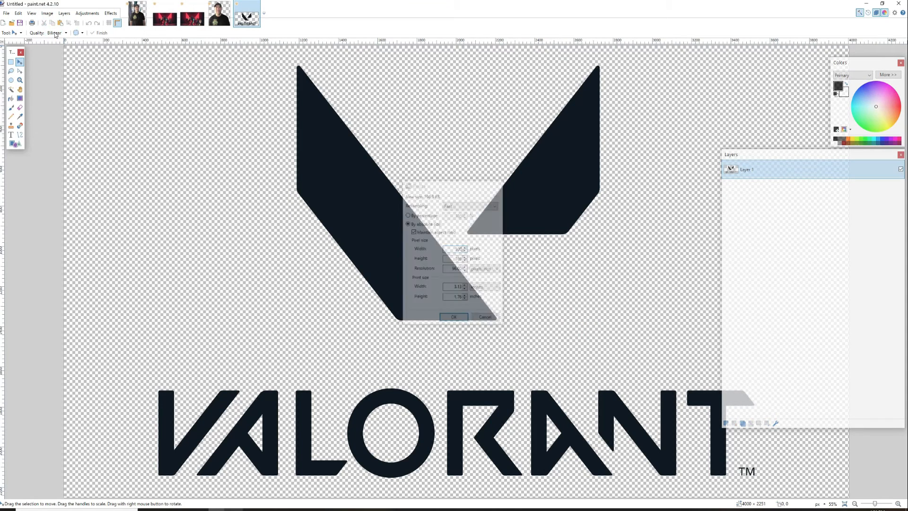
Try the 300-pixel-wide logo on the empty layer of the artwork composition.
click(196, 18)
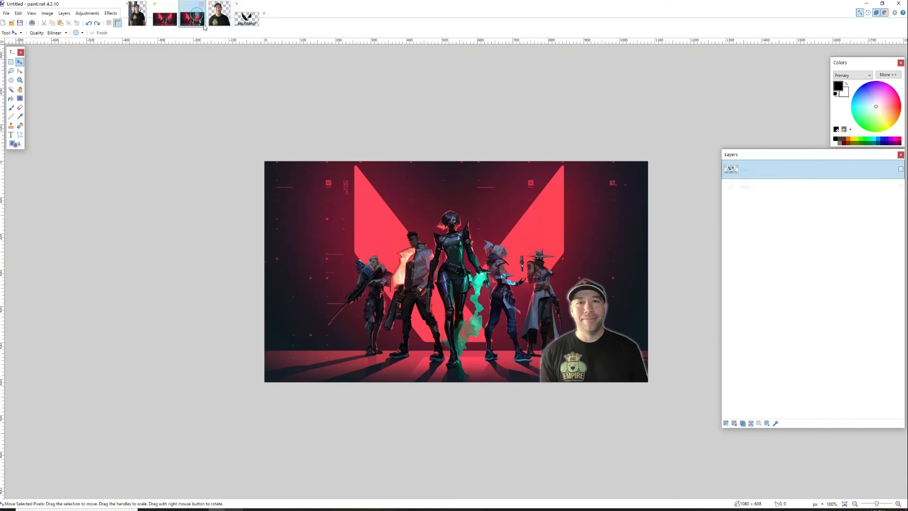
key(ctrl+v)
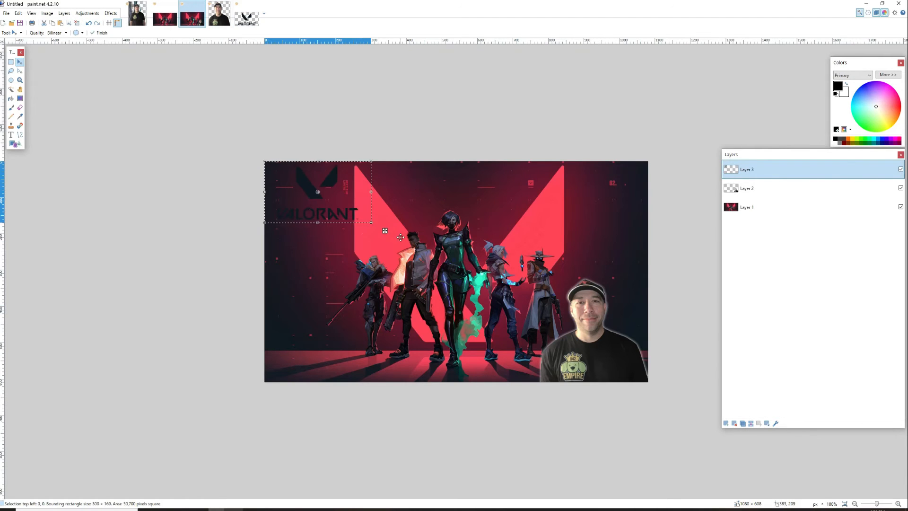
key(ctrl+z)
Undo the 300-pixel resize in the logo image.
click(253, 20)
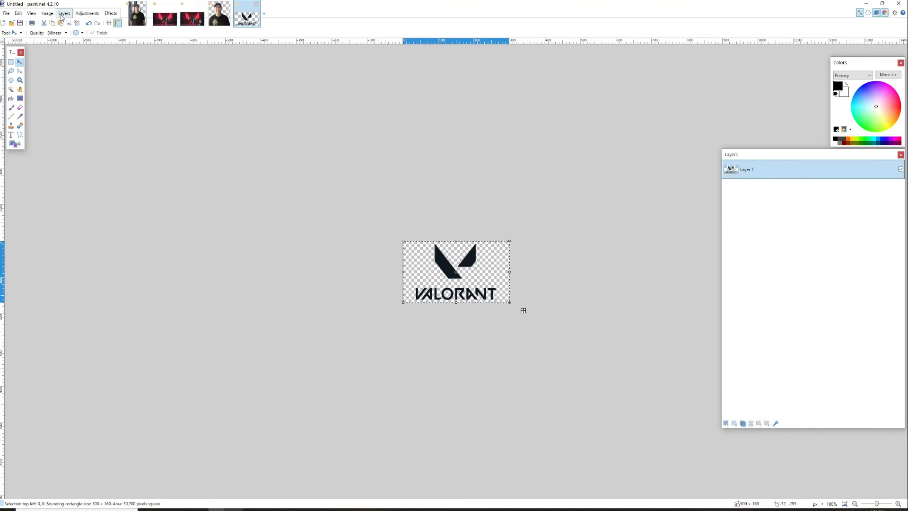
key(ctrl+z)
click(48, 14)
key(ctrl+z)
click(28, 16)
click(29, 16)
Resize the full-size logo image to 450 pixels wide with the aspect ratio maintained.
click(47, 13)
click(59, 32)
text(450)
key(Return)
Copy the resized logo onto the composition's top layer, shift it slightly into the artwork's upper-left corner and deselect.
key(ctrl+c)
click(192, 18)
key(ctrl+shift+v)
mouse_move(405, 219)
mouse_down()
mouse_move(411, 231)
mouse_move(624, 218)
mouse_move(374, 214)
mouse_move(397, 210)
mouse_up()
key(ctrl+d)
Try repeating the last Outline Object effect twice on the logo.
key(ctrl+f)
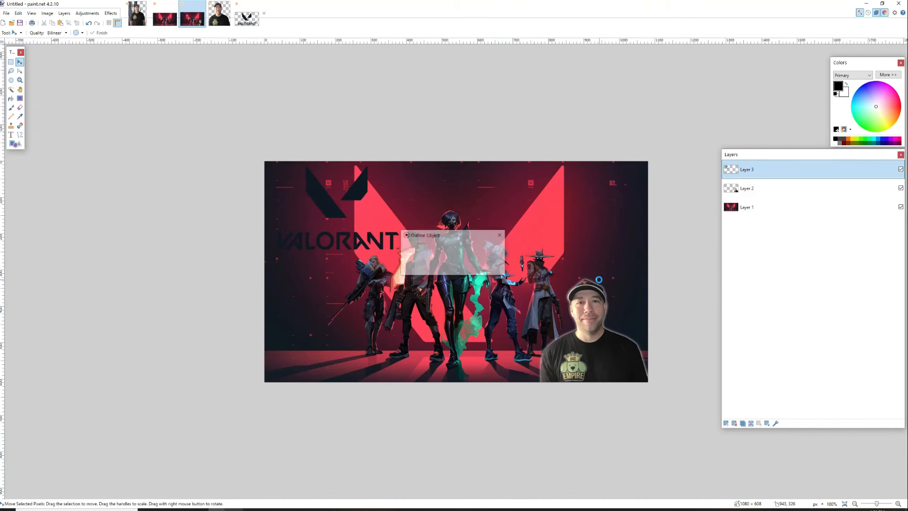
key(ctrl+f)
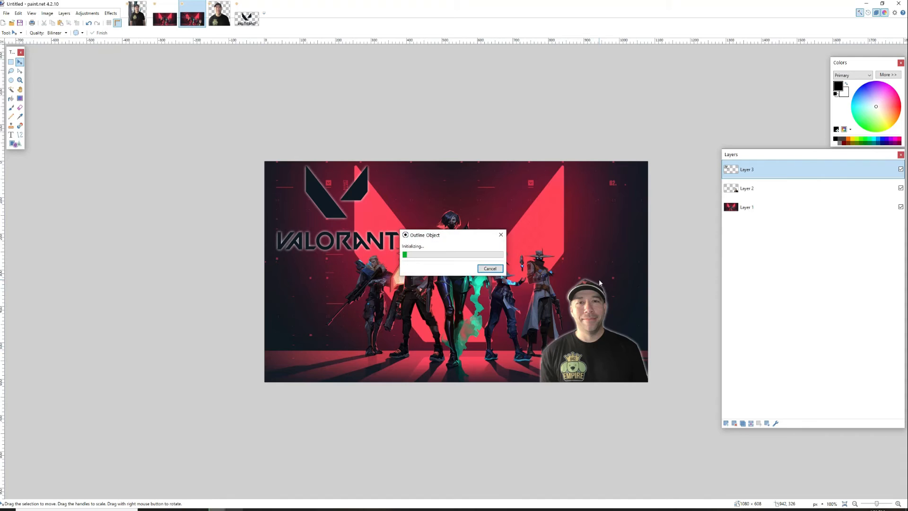
key(ctrl+z)
key(ctrl+z)
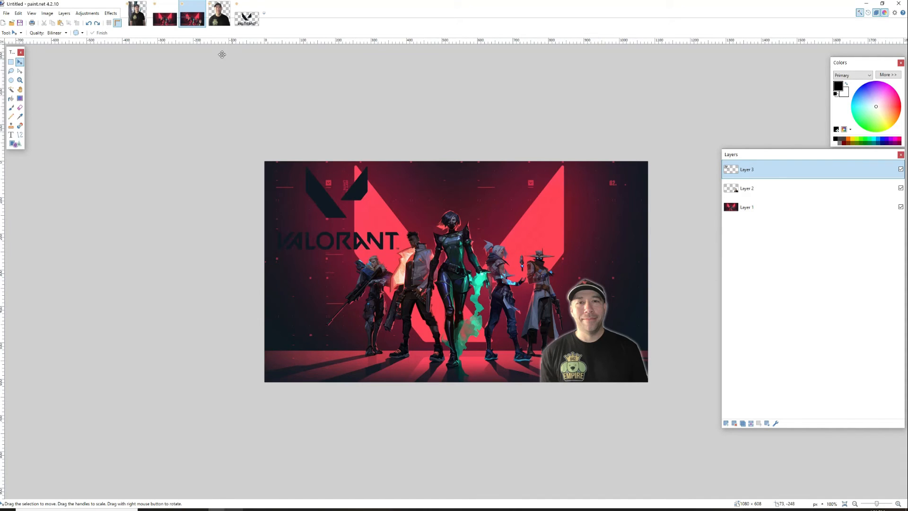
Apply the Outline Object effect to the logo in white with radius 3 and strength 4.
click(117, 11)
mouse_move(134, 94)
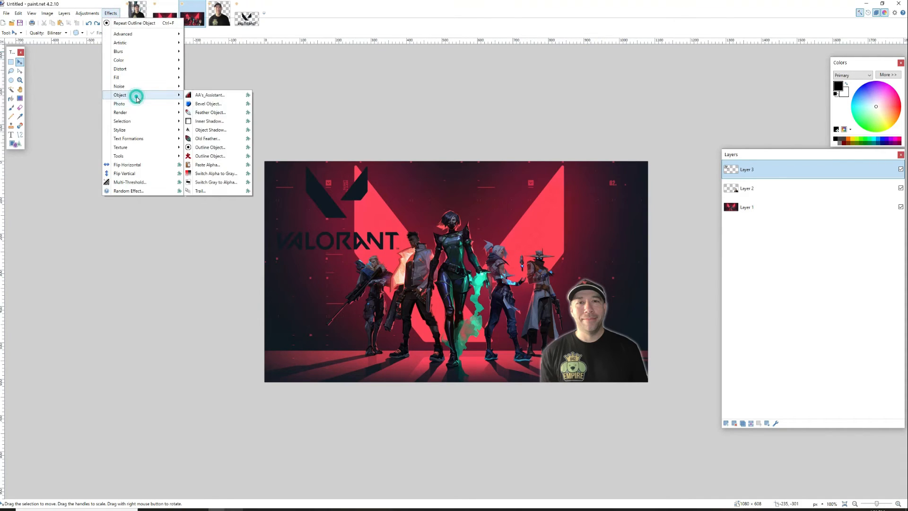
click(205, 149)
drag(399, 240, 415, 221)
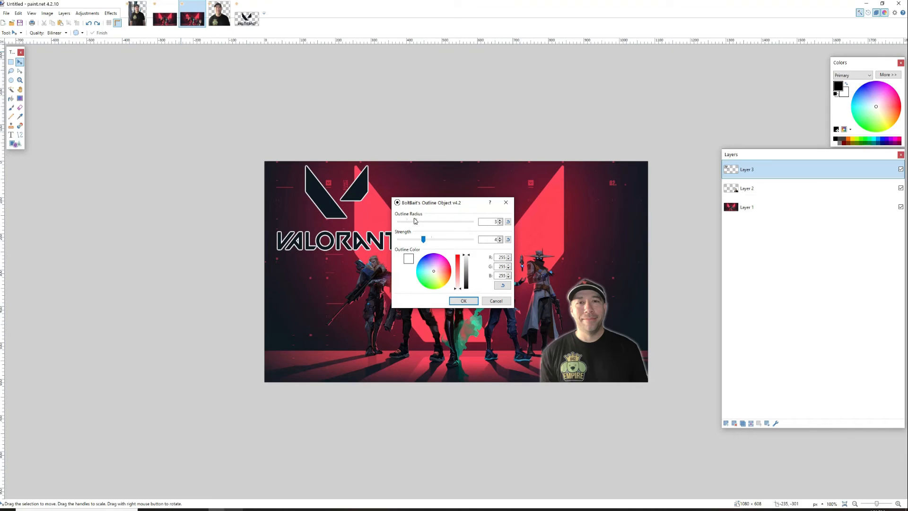
click(464, 301)
Add a black outline around the white-edged logo using Outline Object with radius 3 and strength 4.
click(111, 13)
mouse_move(137, 95)
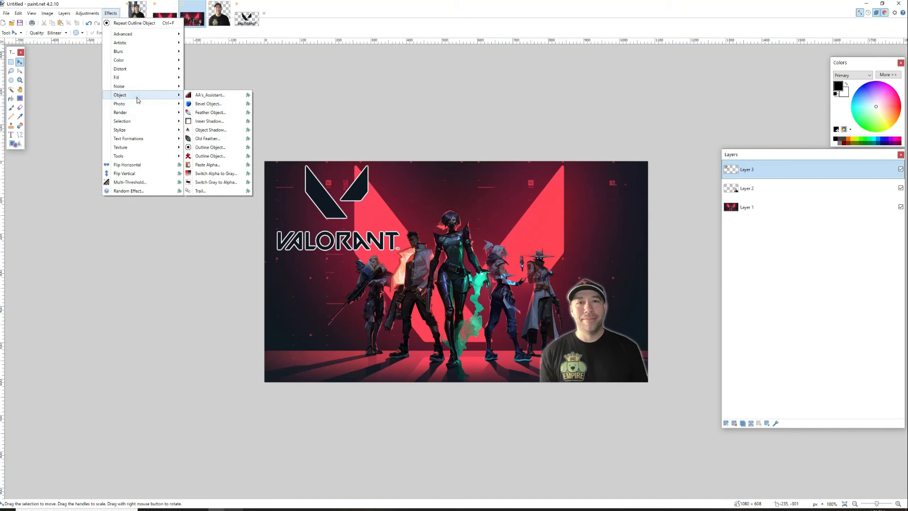
click(213, 148)
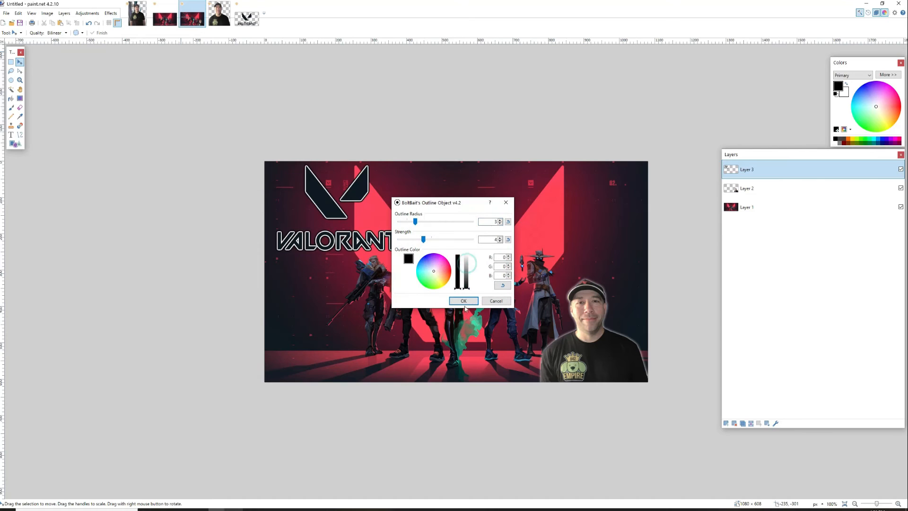
click(464, 301)
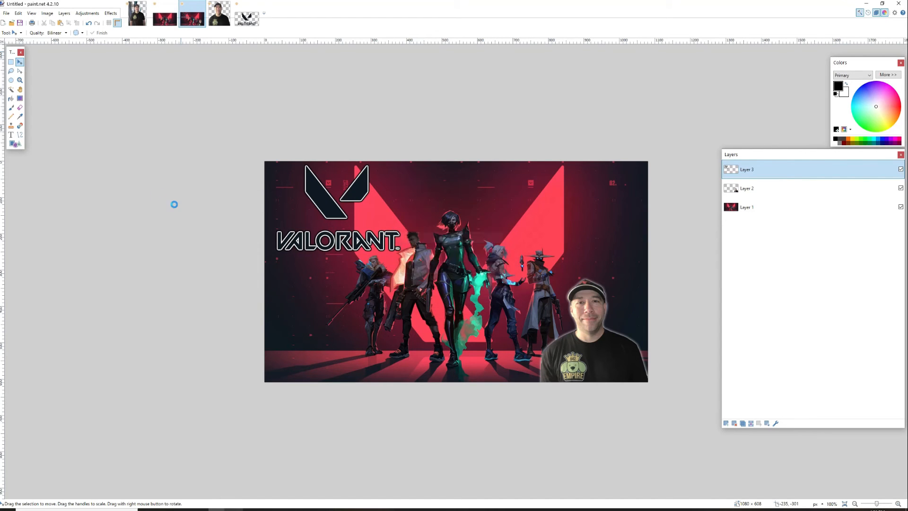
Add a soft white glow around the Valorant logo using Outline Object with radius 10 and strength 1.
click(111, 13)
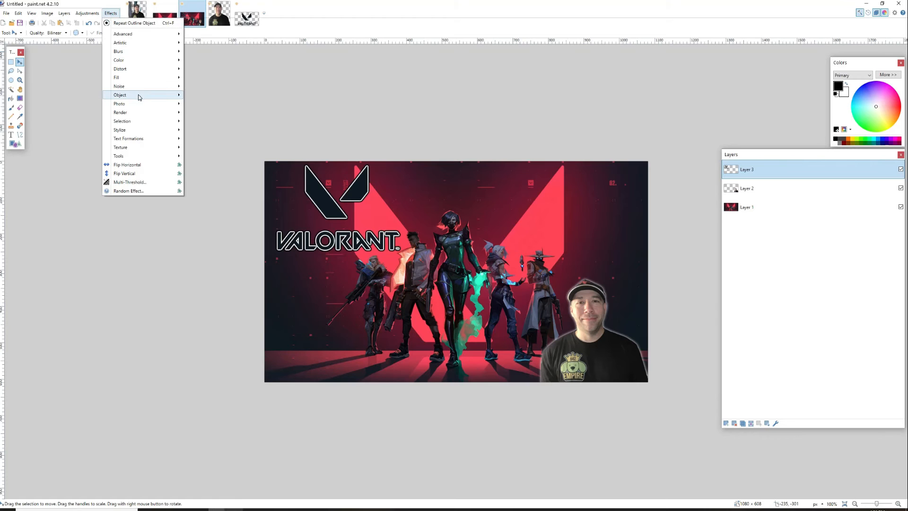
mouse_move(136, 95)
click(227, 150)
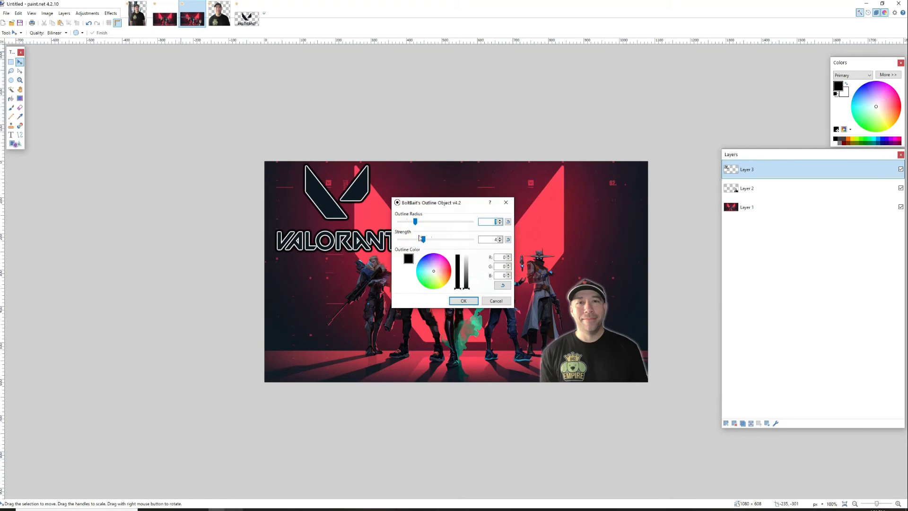
drag(471, 269, 399, 239)
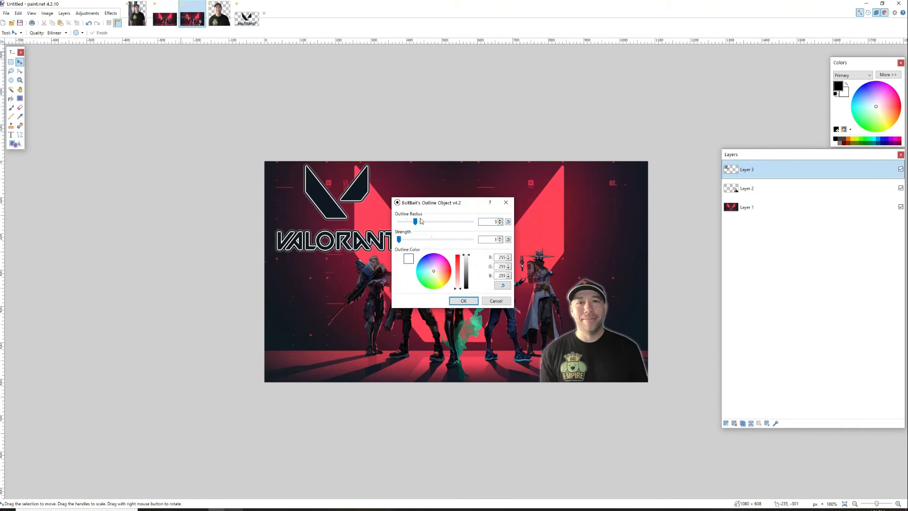
drag(466, 229, 473, 227)
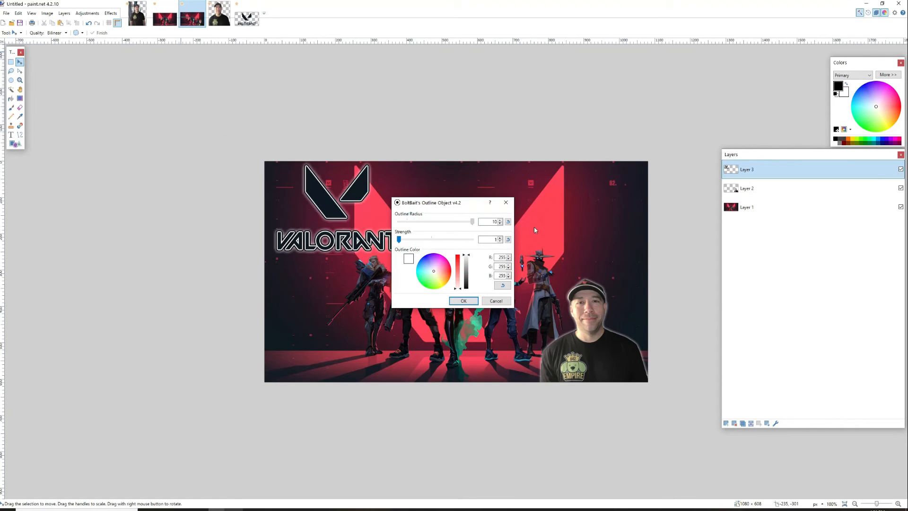
click(464, 301)
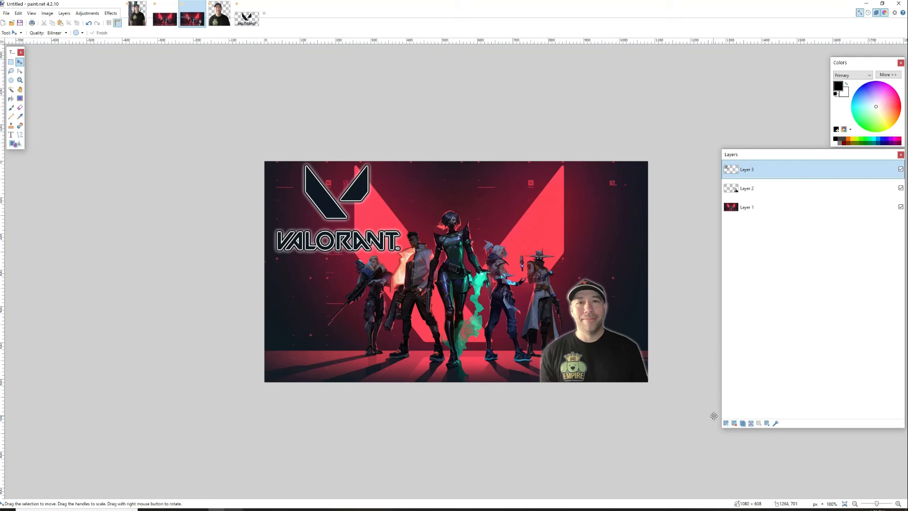
Add a new layer and start a magenta text line below the Valorant logo in the Cinzel Black font.
click(726, 423)
click(11, 134)
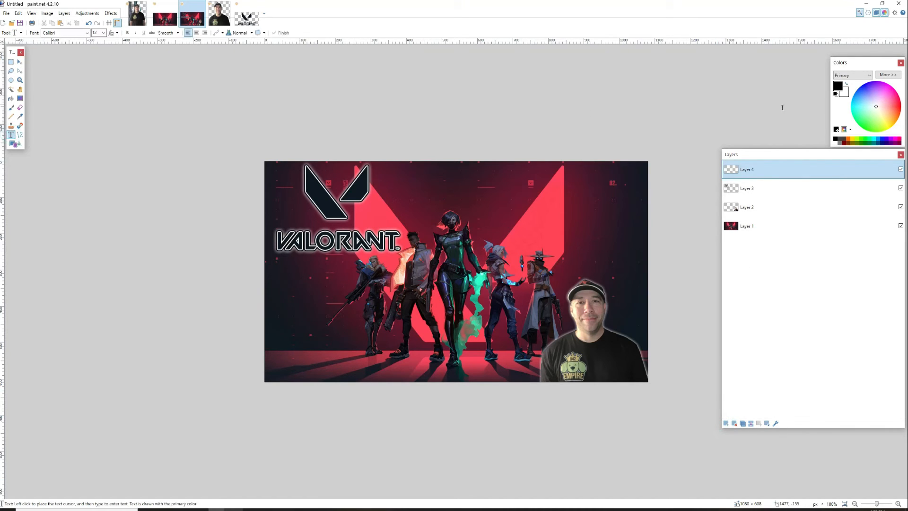
click(895, 140)
click(299, 298)
click(87, 32)
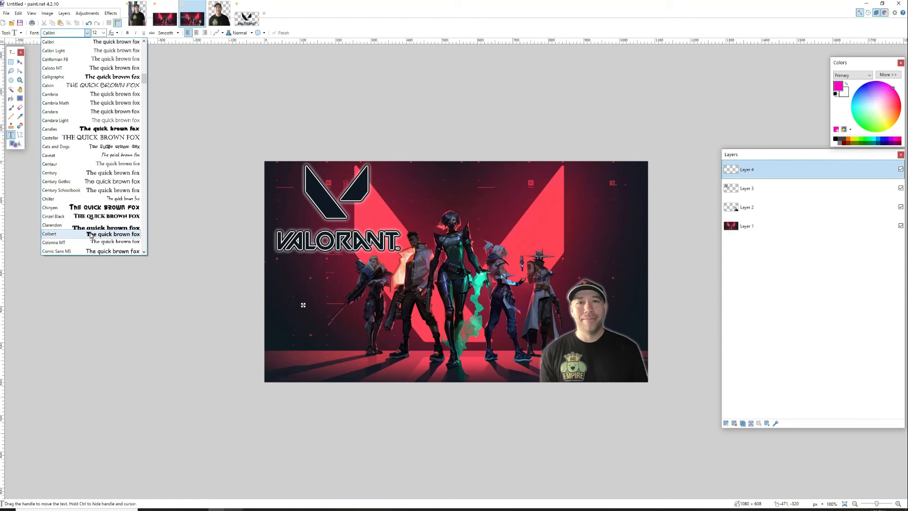
click(90, 216)
Enter the two-line caption "Live Stream with Dragon Blogger" and "twitch.tv/dragonbloggers" in mixed case.
text(LIVE STREAM WITH)
key(BackSpace)
key(BackSpace)
key(BackSpace)
key(BackSpace)
key(BackSpace)
key(BackSpace)
key(BackSpace)
key(BackSpace)
key(BackSpace)
key(BackSpace)
key(BackSpace)
key(BackSpace)
key(BackSpace)
key(BackSpace)
key(BackSpace)
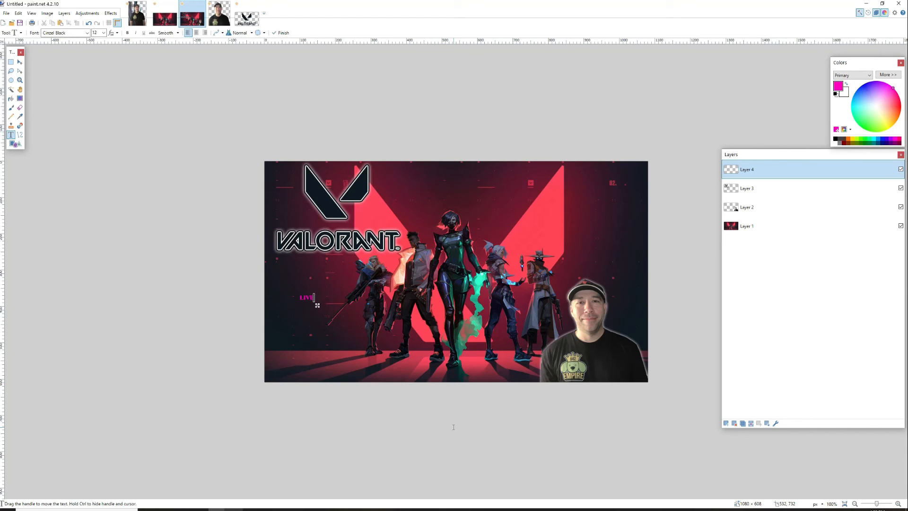
text(ive Stream with Dragon Blogger)
key(Return)
text(twitch.tv/d)
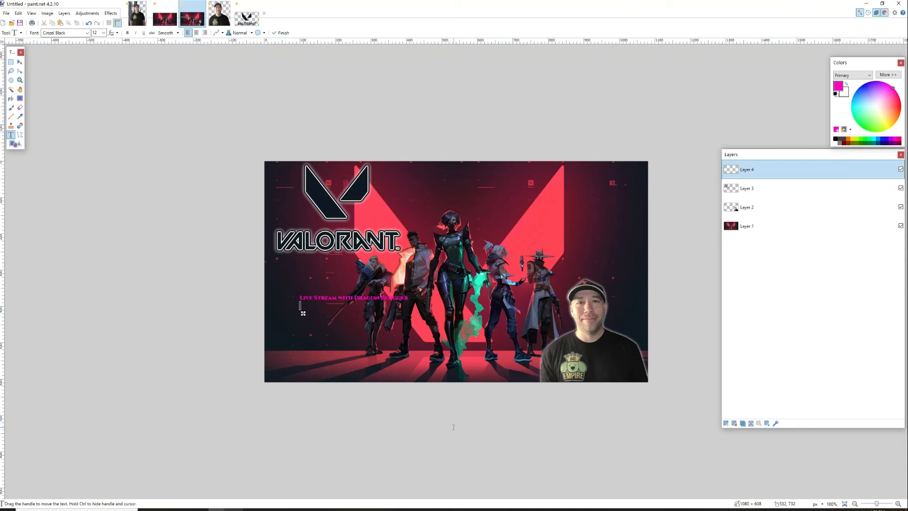
text(ragonblogger)
Set the caption's font size to 30 and move it to the artwork's lower-left area beside the man.
click(103, 33)
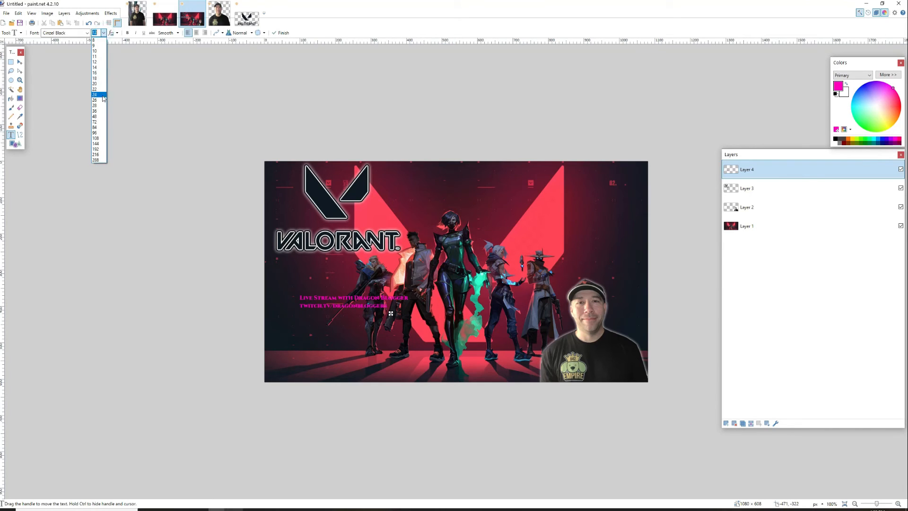
click(97, 109)
double_click(100, 35)
text(30)
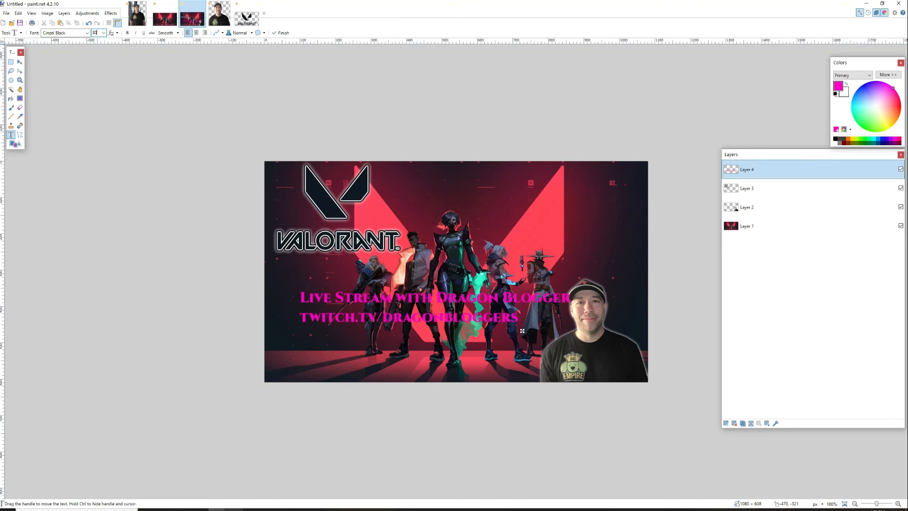
drag(521, 329, 494, 369)
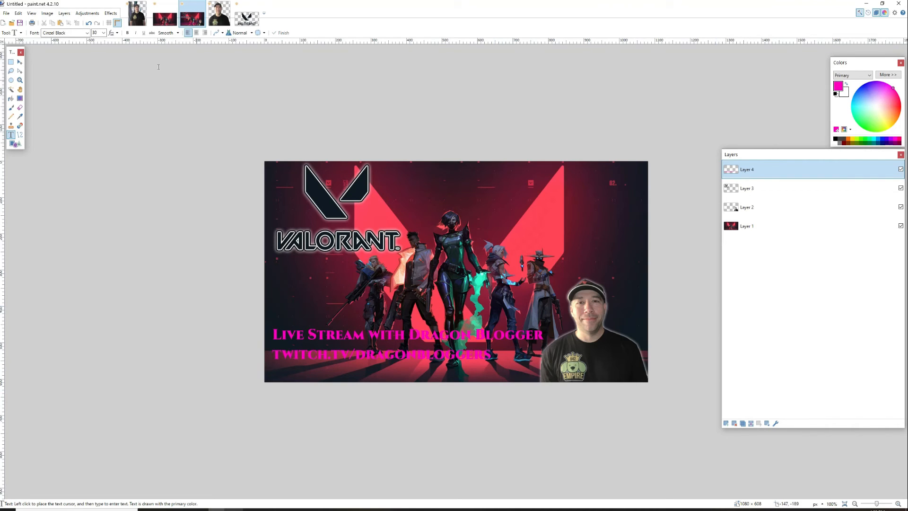
Try outlining the magenta caption in black using Outline Object with radius 3 and strength 6.
click(110, 13)
click(138, 97)
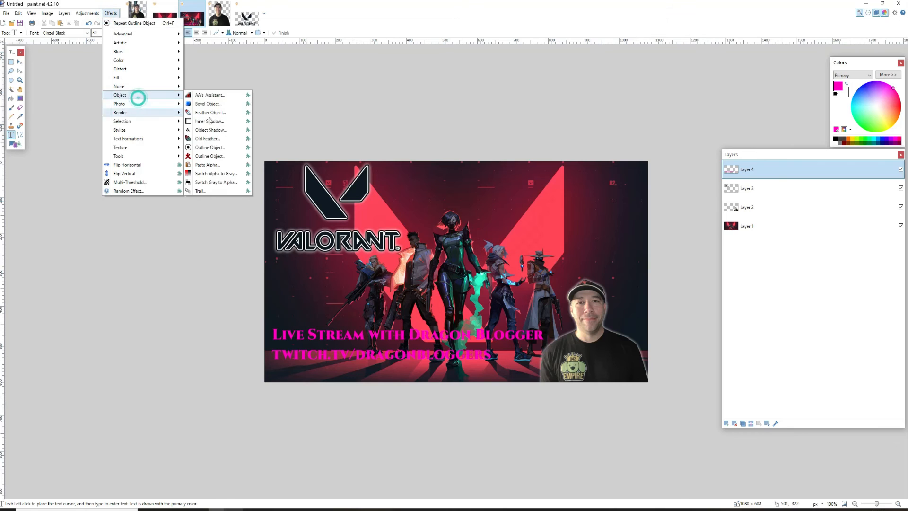
click(211, 147)
drag(472, 271, 467, 289)
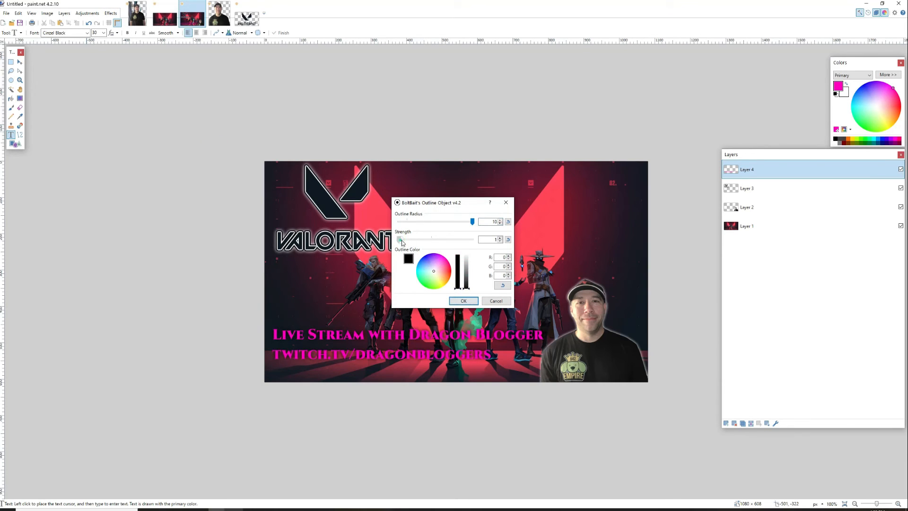
drag(402, 242, 417, 244)
drag(471, 223, 431, 244)
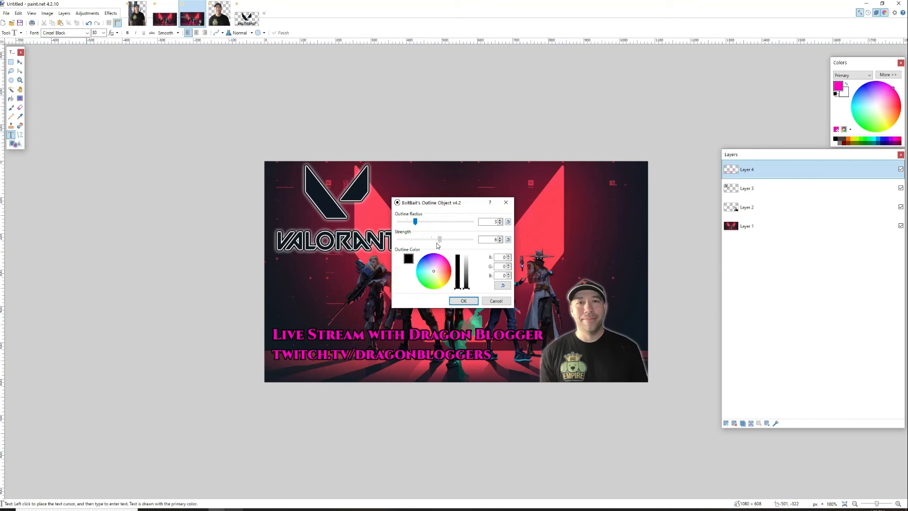
click(464, 301)
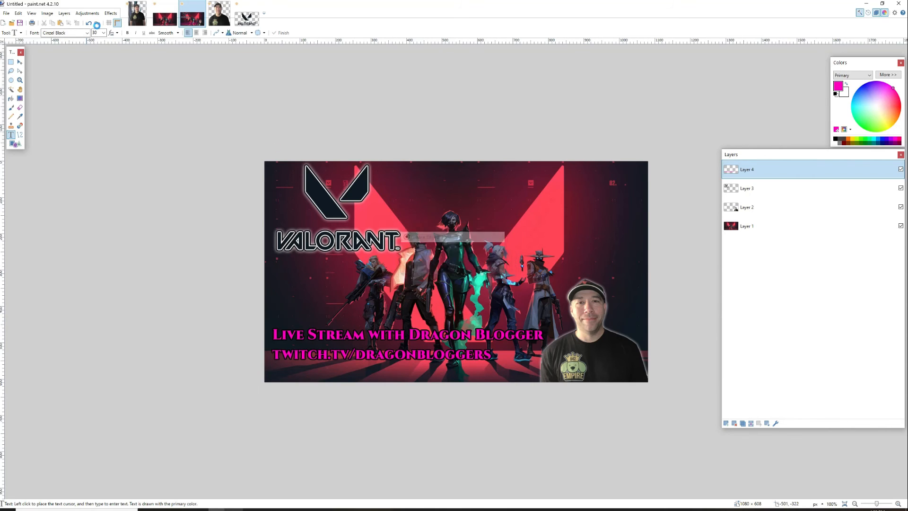
Try adding a white outline around the black-edged caption with Outline Object at radius 4 and strength 3.
click(109, 14)
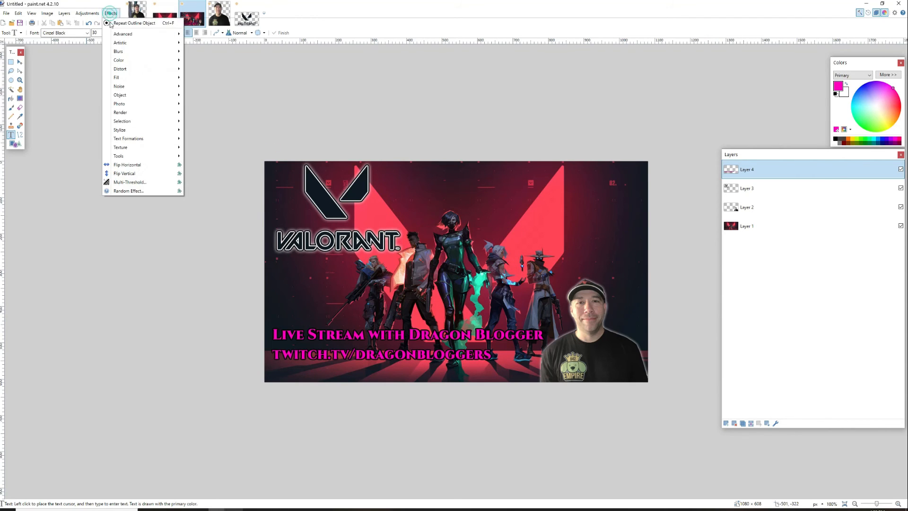
click(132, 96)
click(218, 148)
click(466, 268)
click(467, 256)
drag(415, 221, 402, 242)
drag(448, 221, 416, 242)
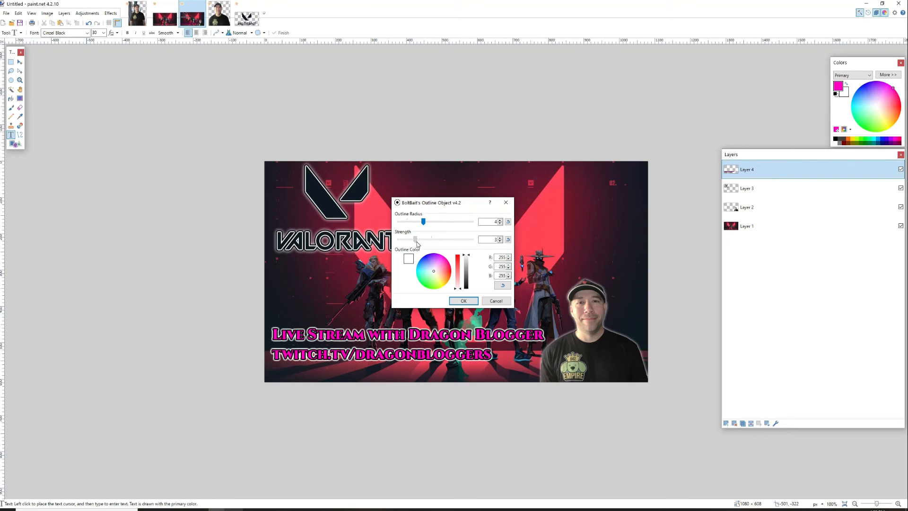
click(459, 302)
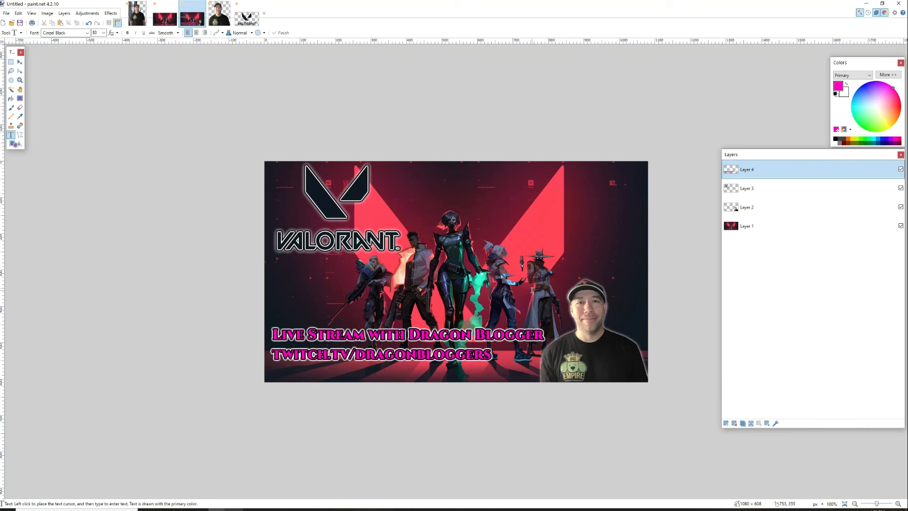
Undo the white and black outlines on the caption.
click(111, 14)
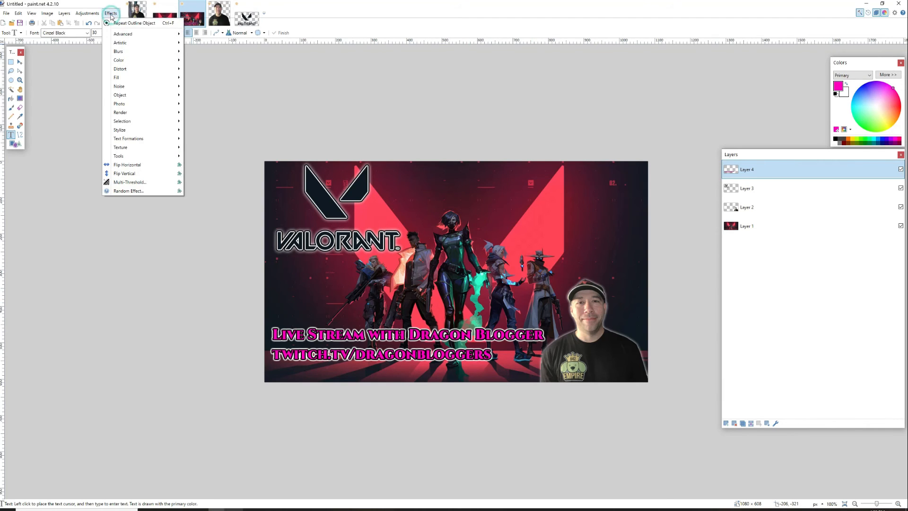
click(110, 11)
key(ctrl+z)
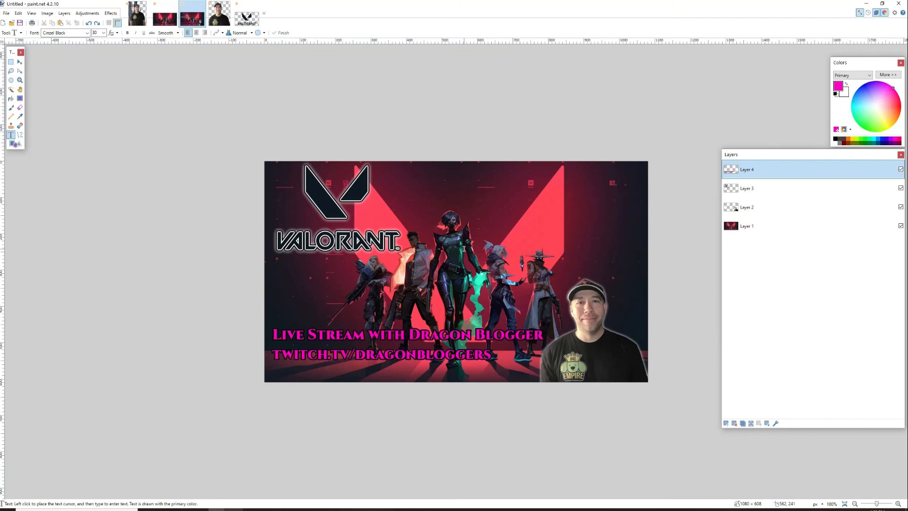
Try outlining the plain magenta caption in white using Outline Object with radius 2 and strength 4.
click(111, 13)
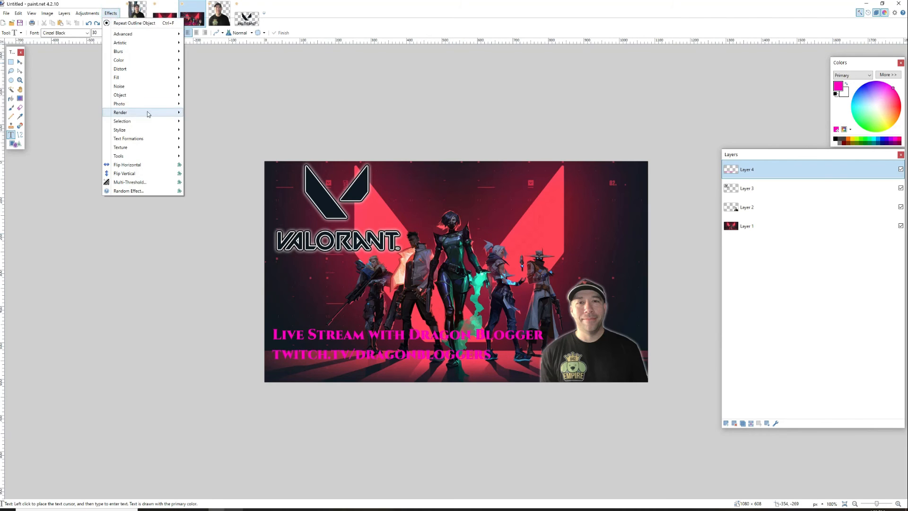
click(135, 95)
click(222, 147)
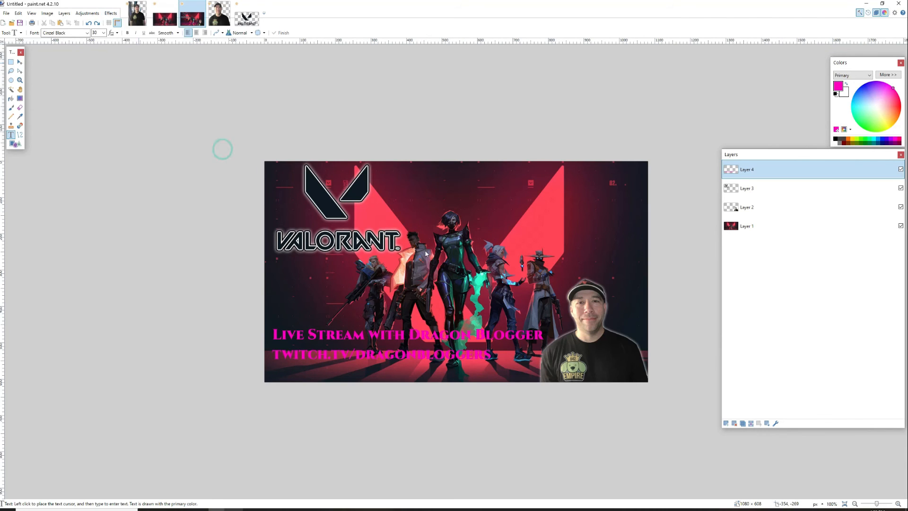
mouse_move(415, 239)
mouse_down()
mouse_move(423, 239)
mouse_move(411, 221)
mouse_up()
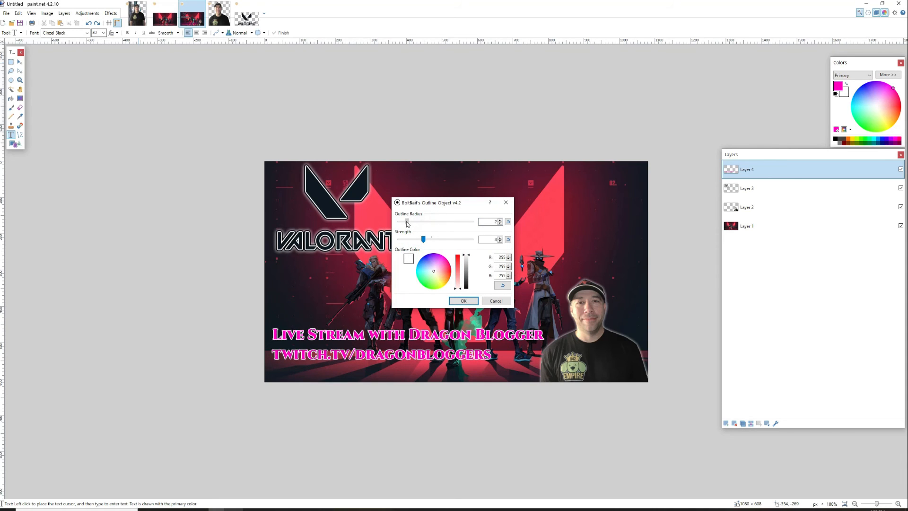
click(466, 301)
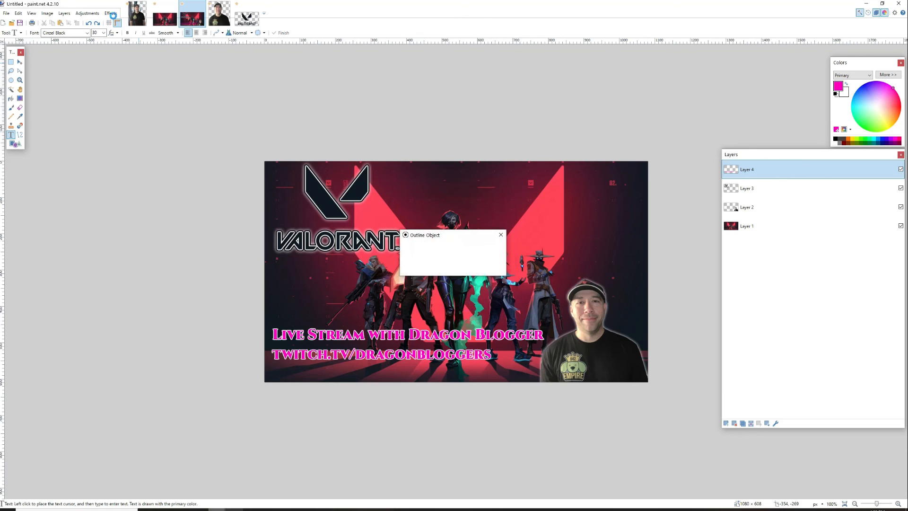
Try a black outline around the white-edged caption with Outline Object at radius 6 and strength 3.
click(111, 14)
mouse_move(134, 96)
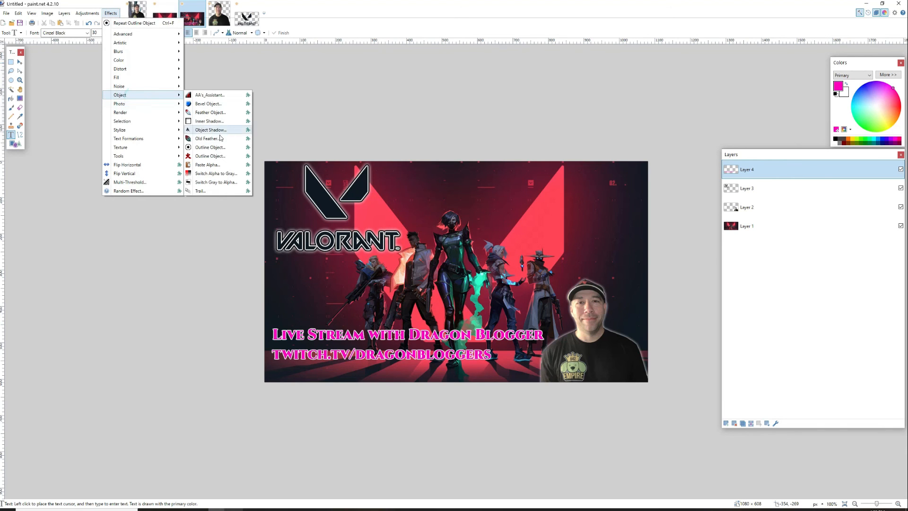
click(210, 147)
drag(466, 268, 467, 290)
mouse_move(407, 224)
mouse_down()
mouse_move(466, 230)
mouse_move(415, 240)
mouse_up()
drag(466, 226, 444, 226)
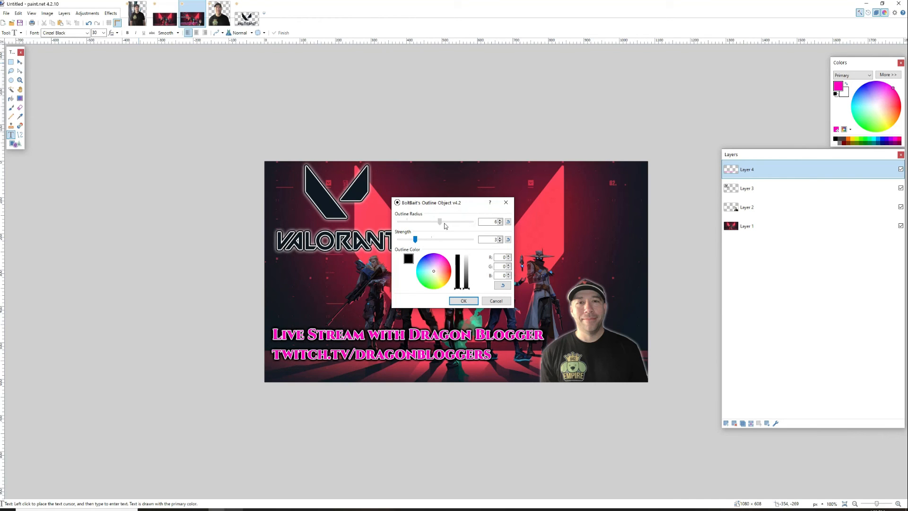
click(483, 301)
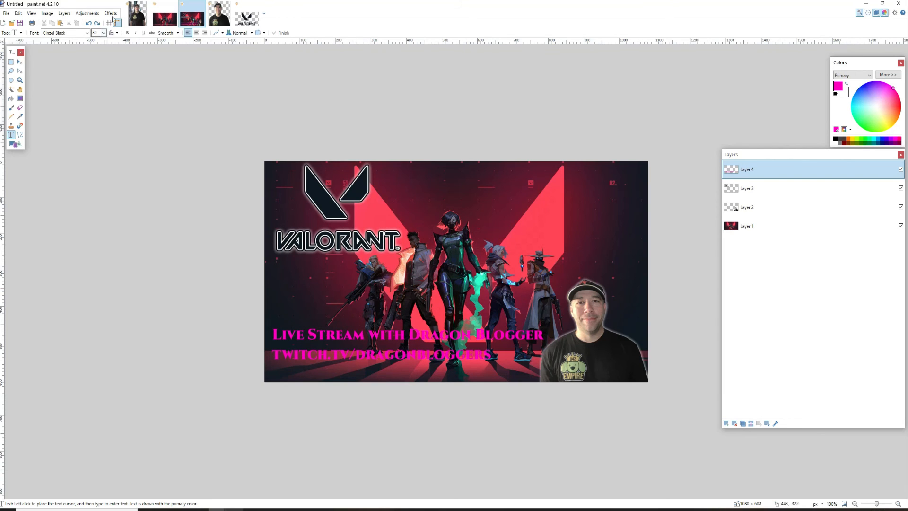
Apply a black outline to the plain magenta caption using Outline Object with radius 3 and strength 5.
click(113, 16)
mouse_move(133, 95)
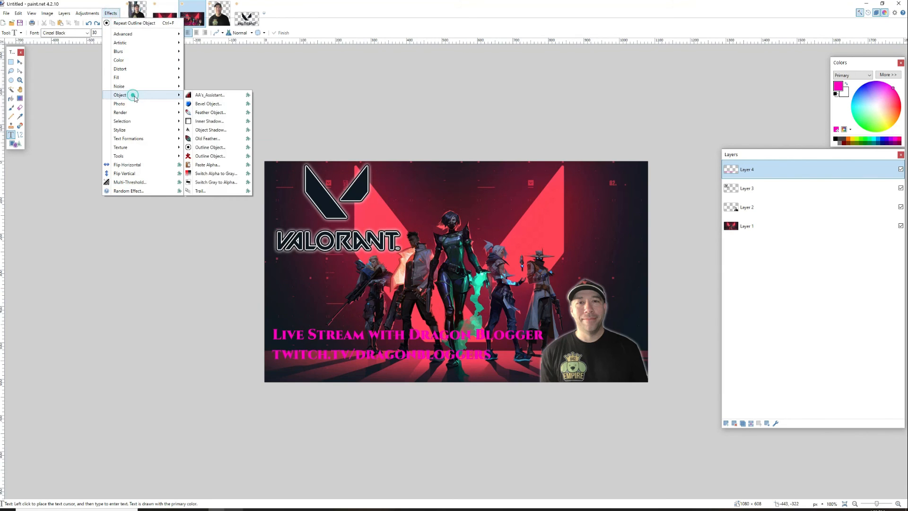
click(211, 148)
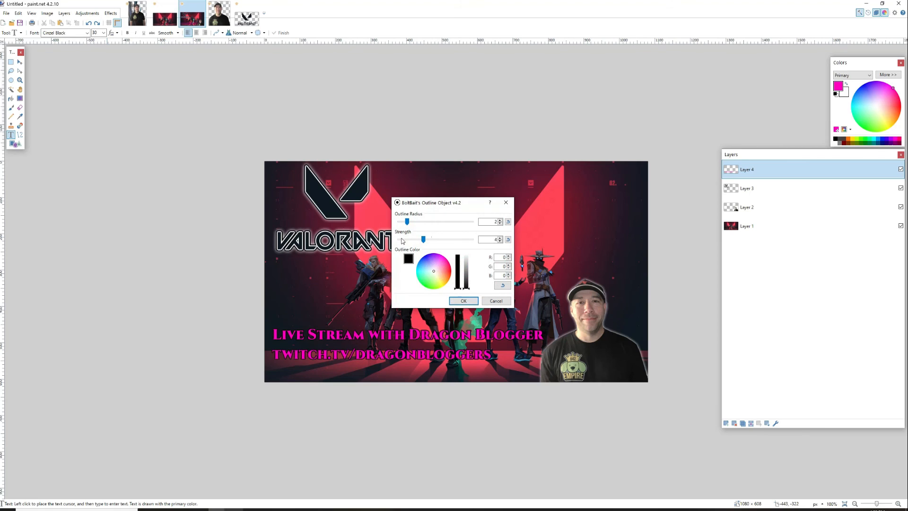
drag(407, 223, 432, 242)
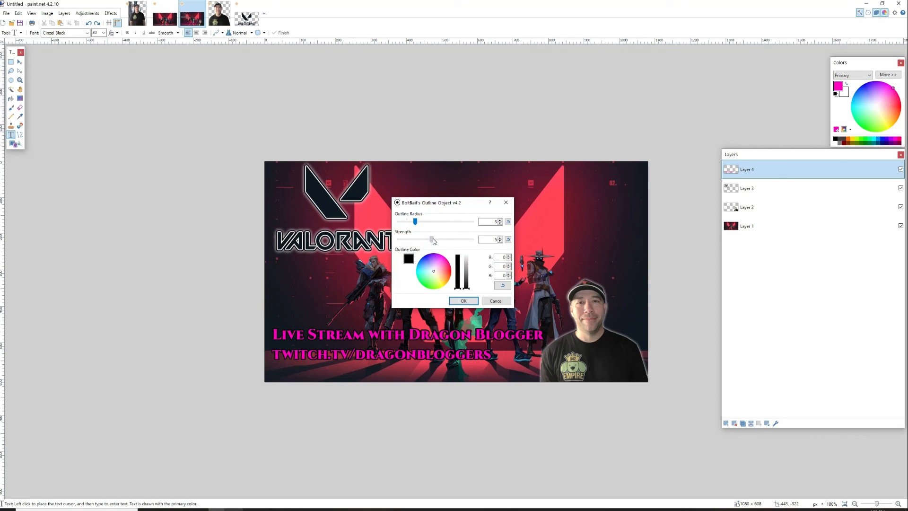
click(464, 300)
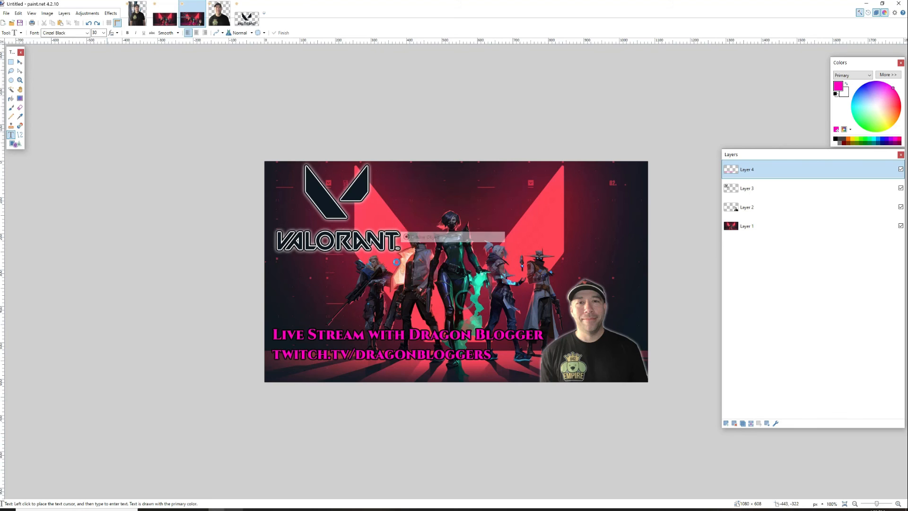
Add a white outline around the black-edged caption using Outline Object with radius 3 and strength 4.
click(110, 12)
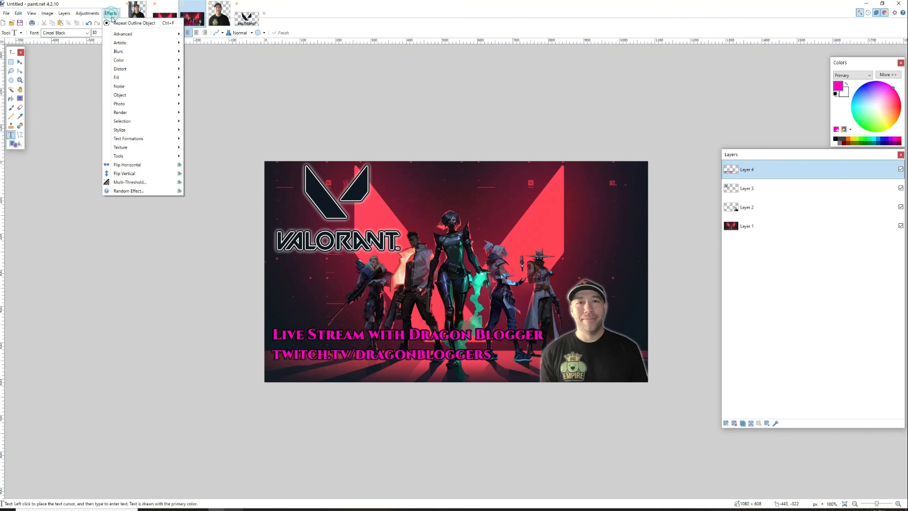
click(128, 95)
click(210, 147)
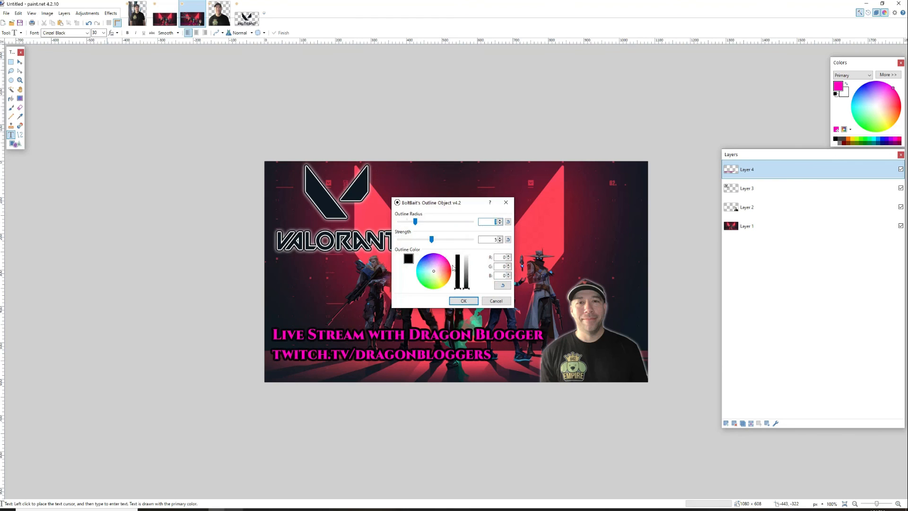
drag(464, 267, 423, 243)
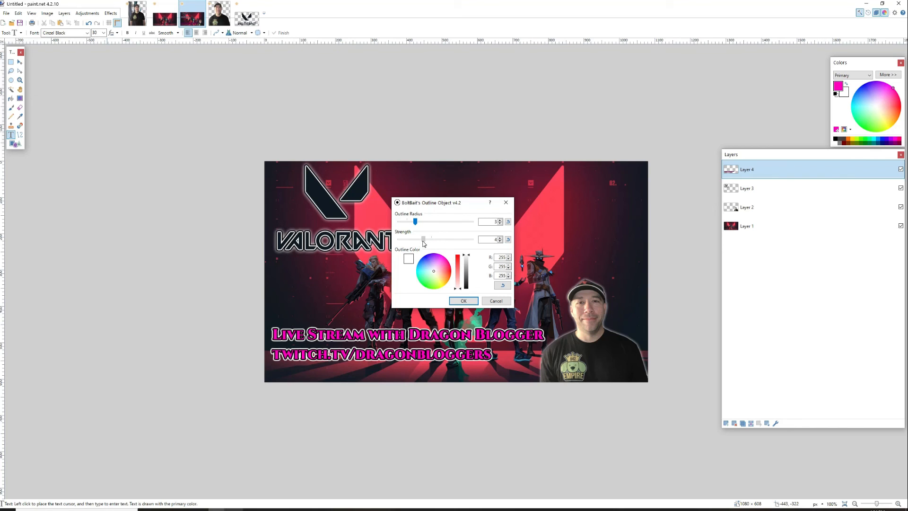
click(464, 302)
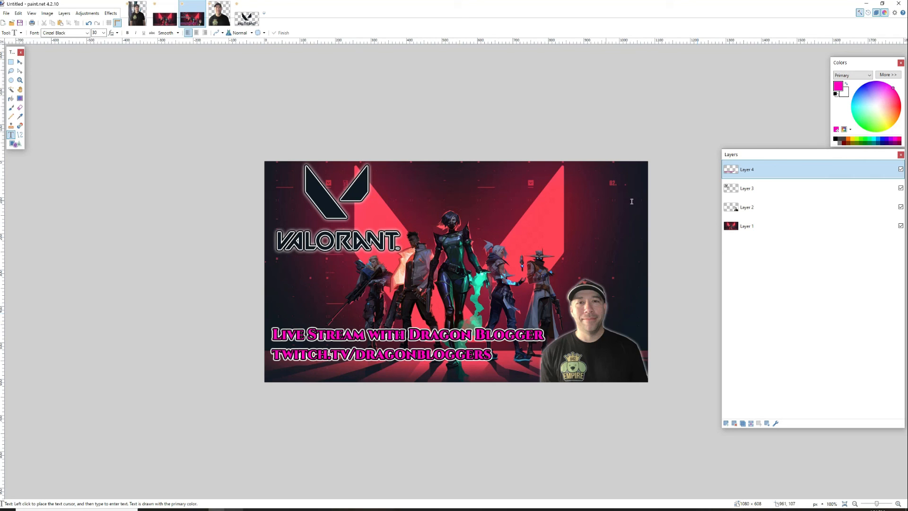
Start saving the image as a new file named valorant-stream in the TwitchStuff folder.
click(8, 12)
click(12, 77)
text(val)
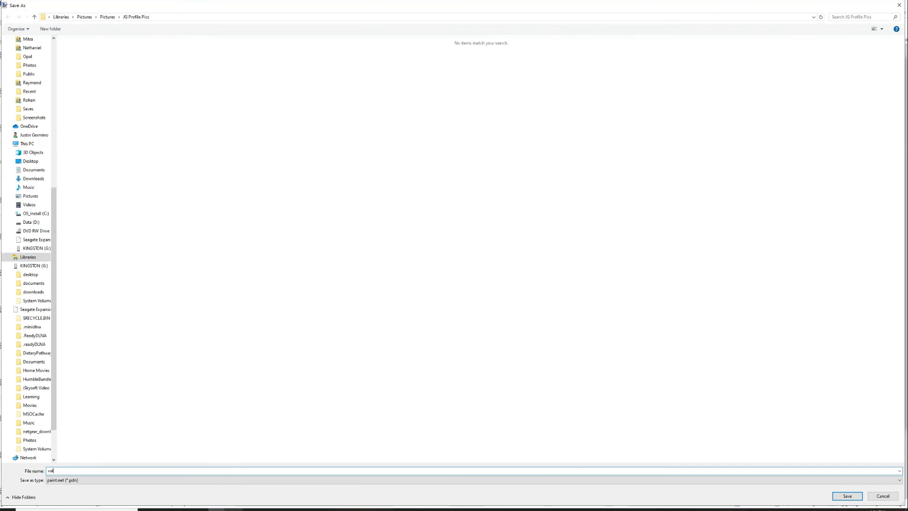
text(orant-stream)
scroll(25, 70, up, 9)
scroll(25, 70, down, 3)
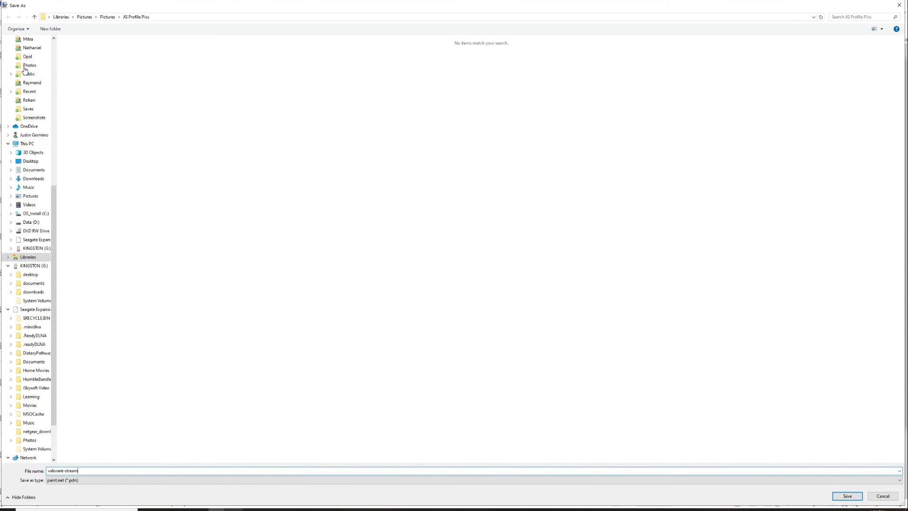
scroll(28, 67, up, 4)
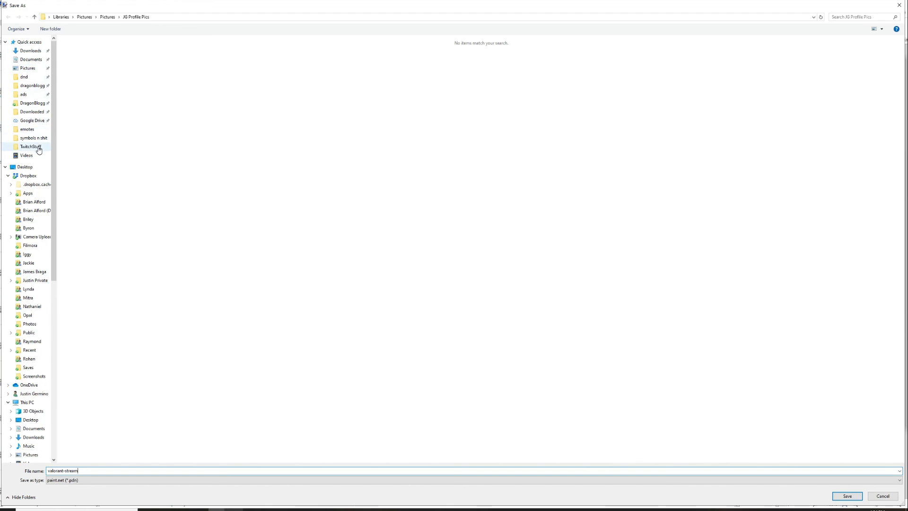
click(42, 148)
Save the thumbnail in PNG format with auto-detected bit depth, flattening the layers.
double_click(80, 470)
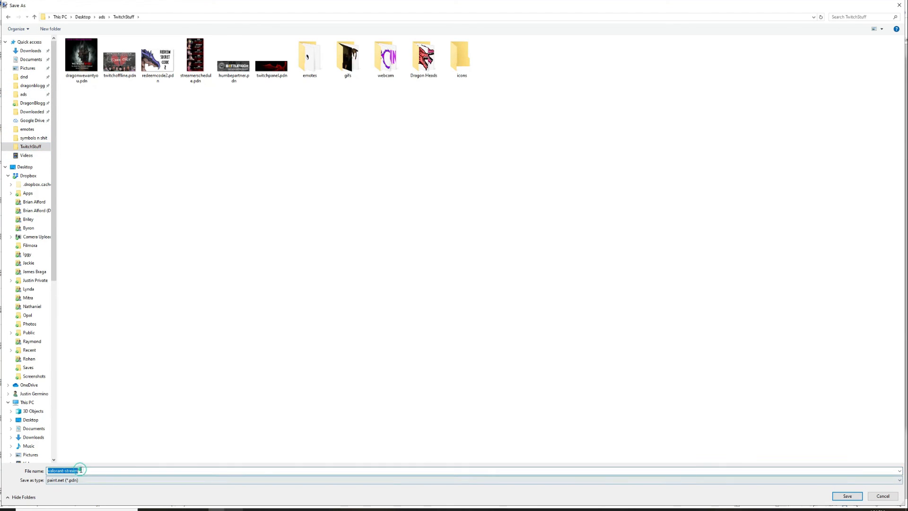
click(79, 480)
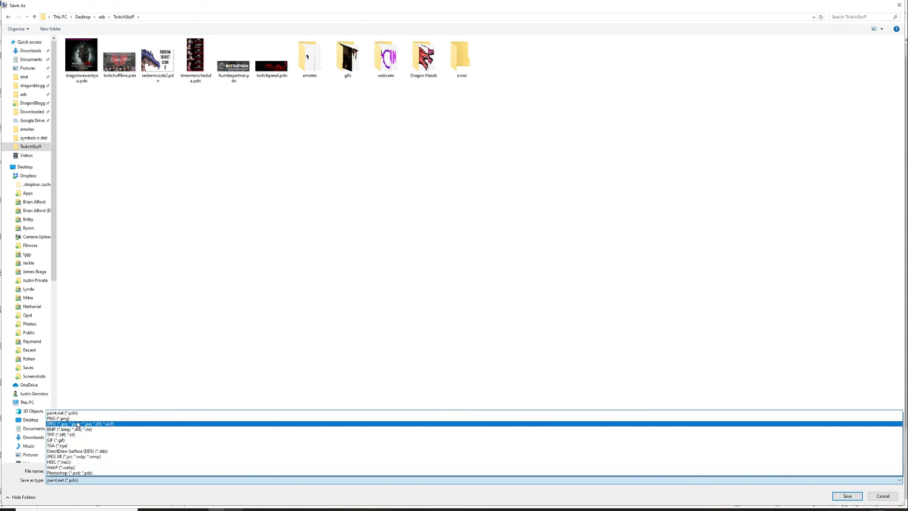
click(76, 418)
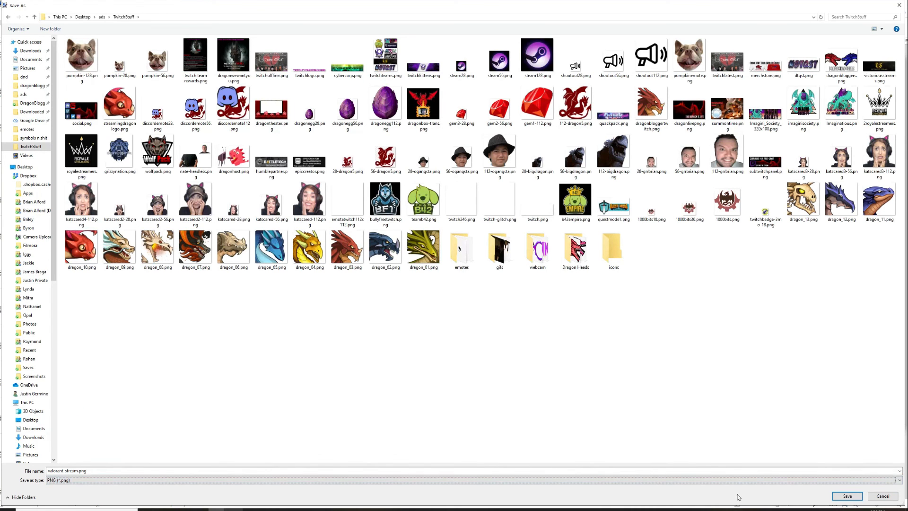
click(848, 496)
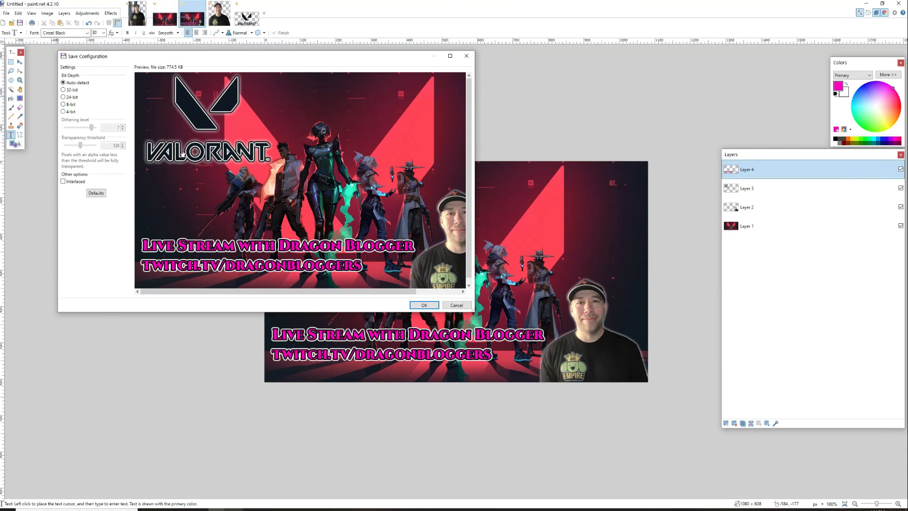
click(431, 306)
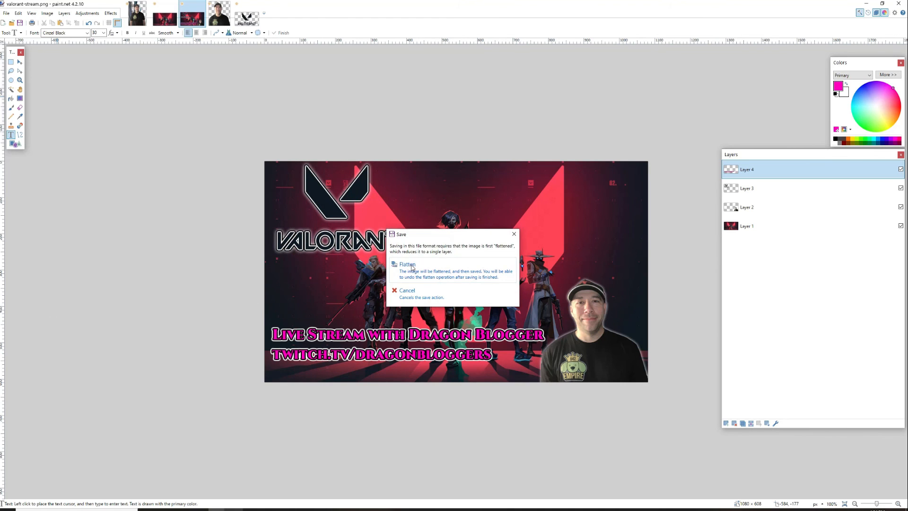
click(414, 268)
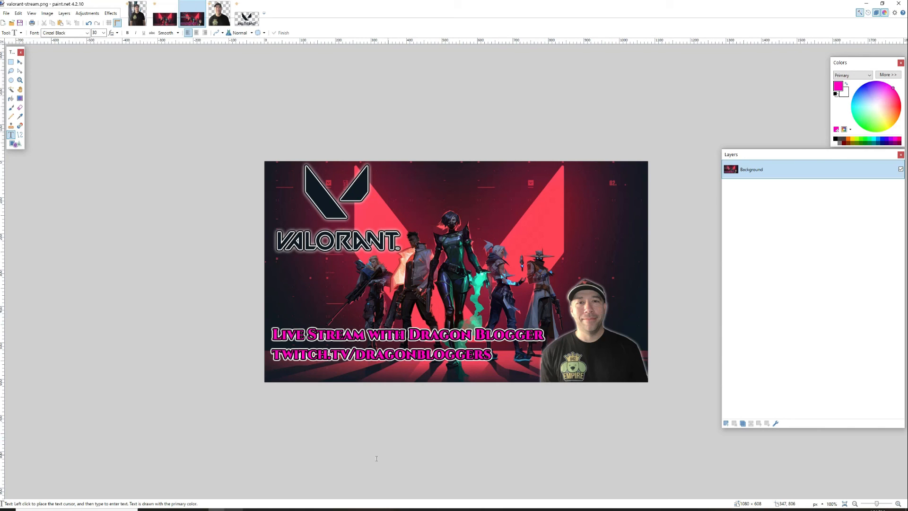
Switch to the Filmora9 video editor.
click(270, 509)
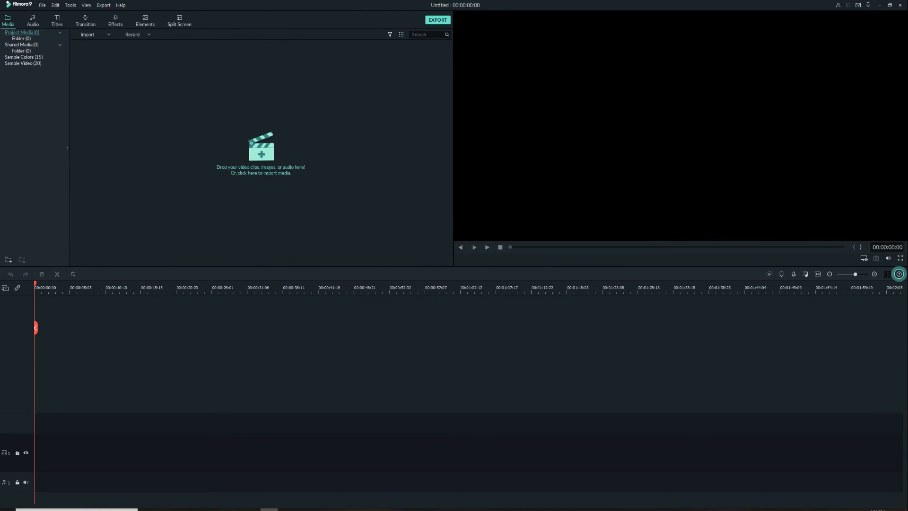